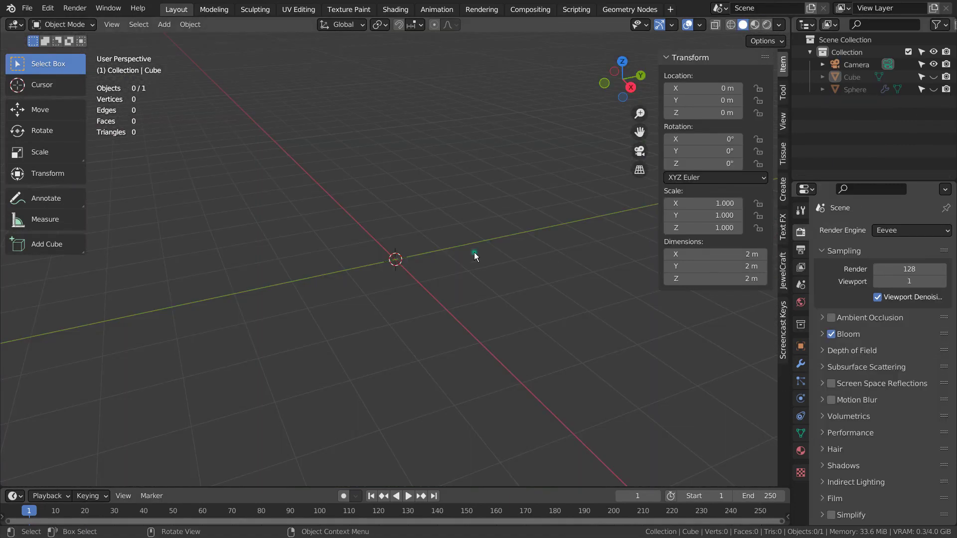
Add a torus at the scene origin and set it to Shade Smooth.
key("shift+a")
mouse_move(480, 252)
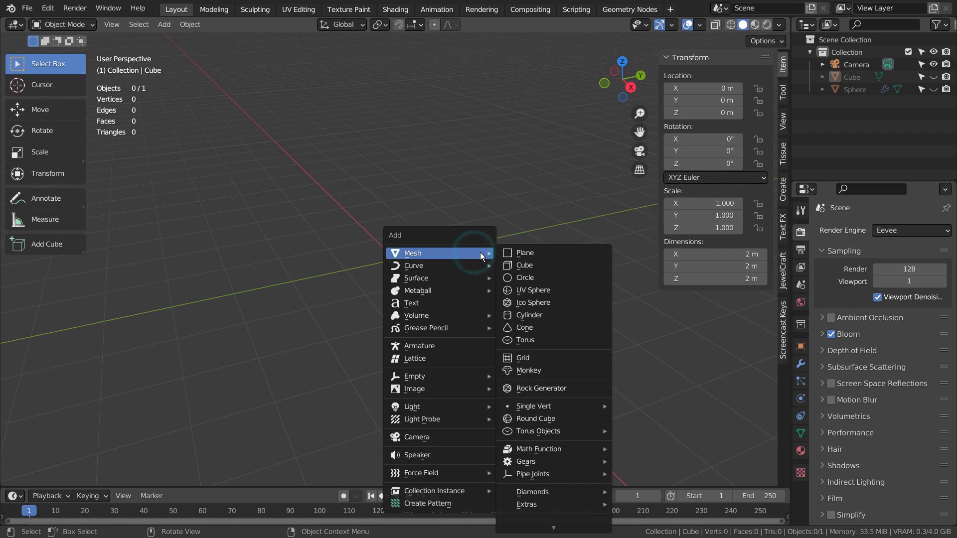
left_click(553, 339)
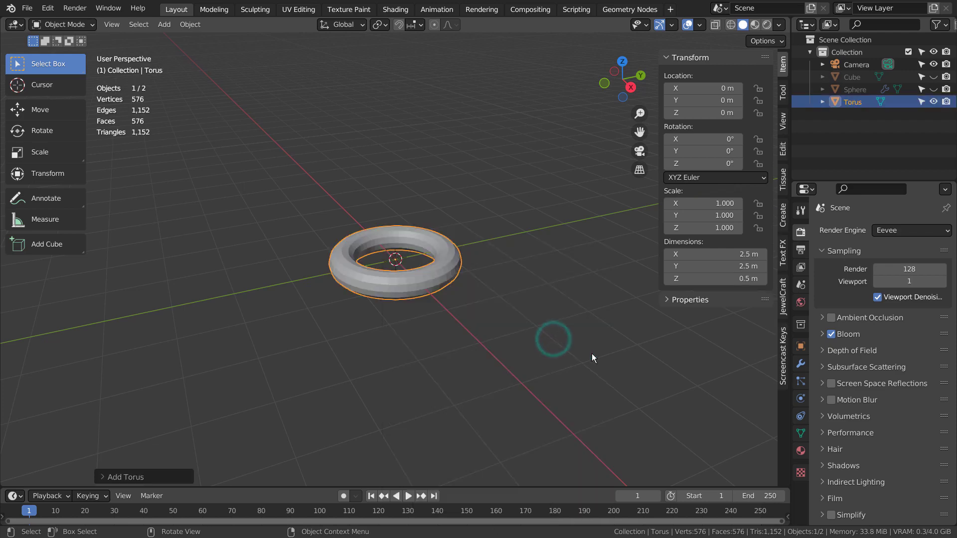
scroll(593, 357, "up", 5)
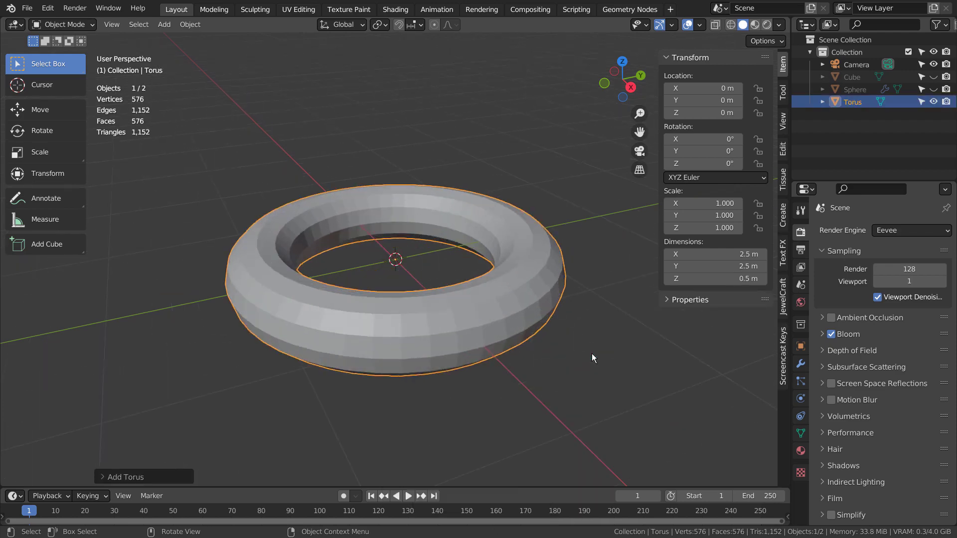
right_click(518, 318)
left_click(506, 286)
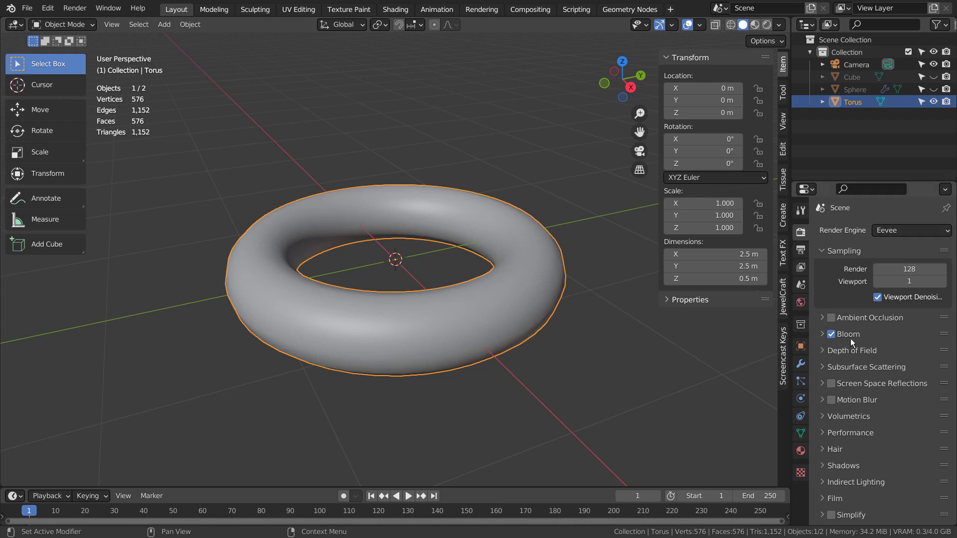
Give the torus a new Emission material at strength 35 and switch to Rendered shading.
left_click(798, 446)
left_click(880, 282)
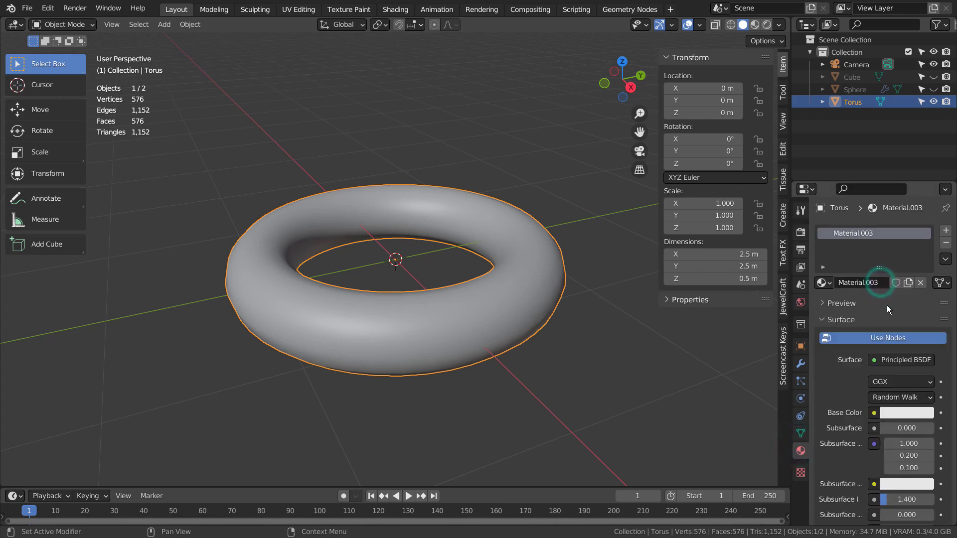
left_click(894, 360)
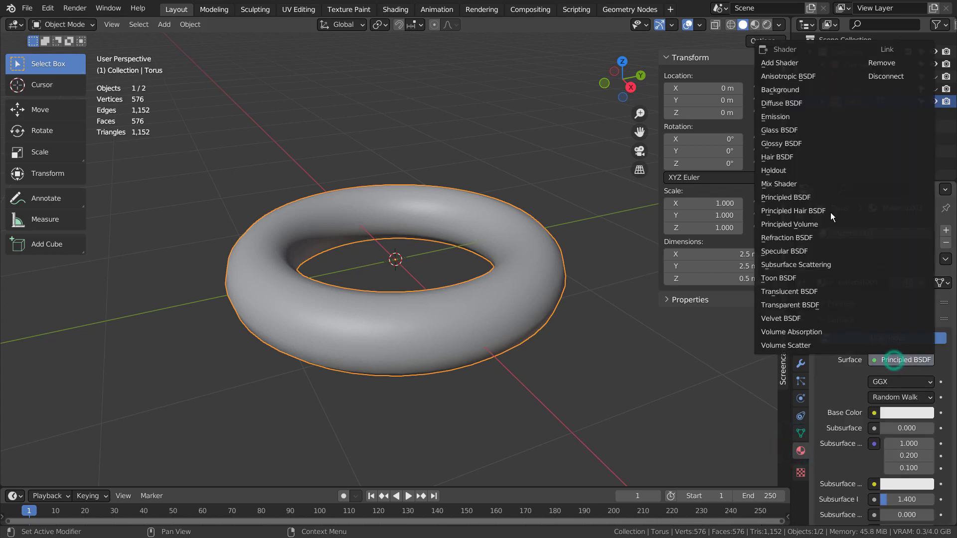
left_click(817, 118)
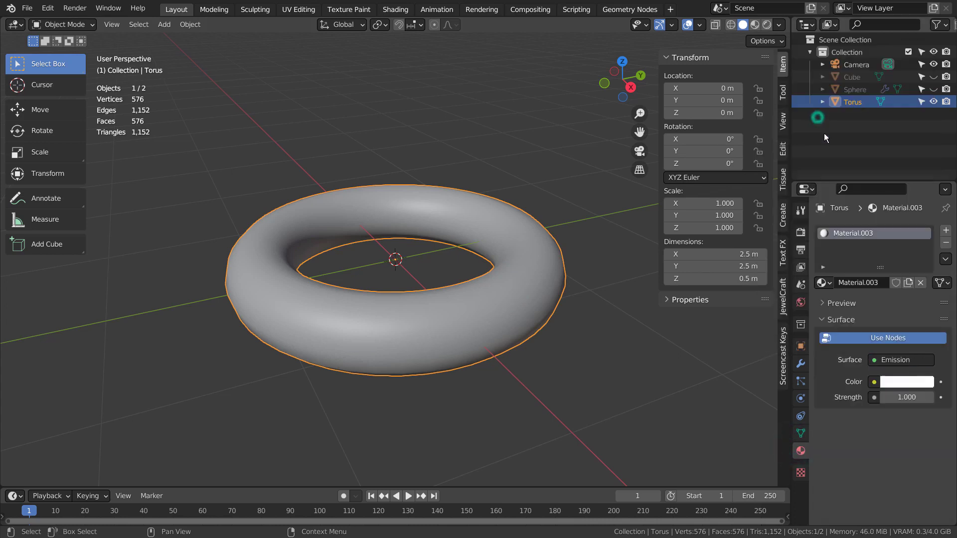
left_click(903, 397)
type("35")
key("Return")
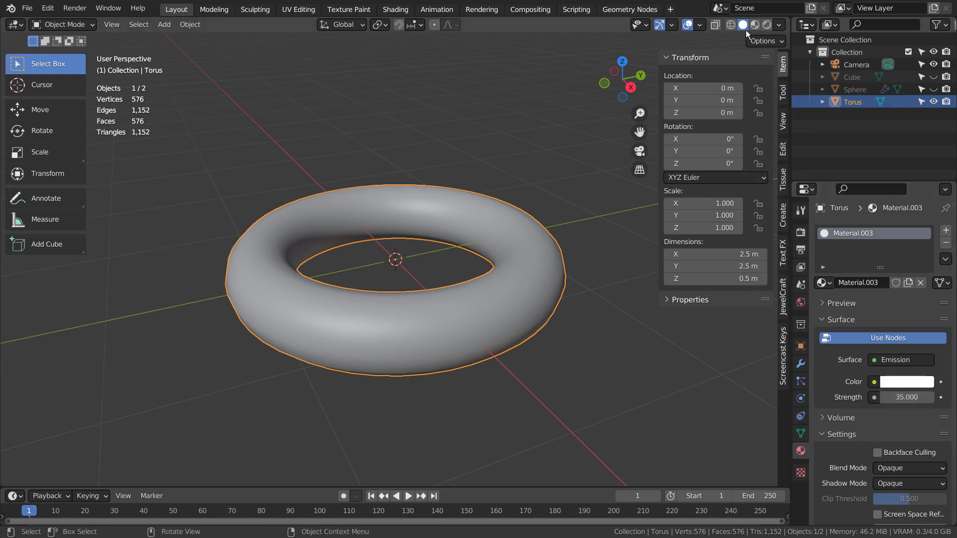
left_click(767, 25)
Lower the torus emission strength to 15 and make its colour green.
left_click(725, 373)
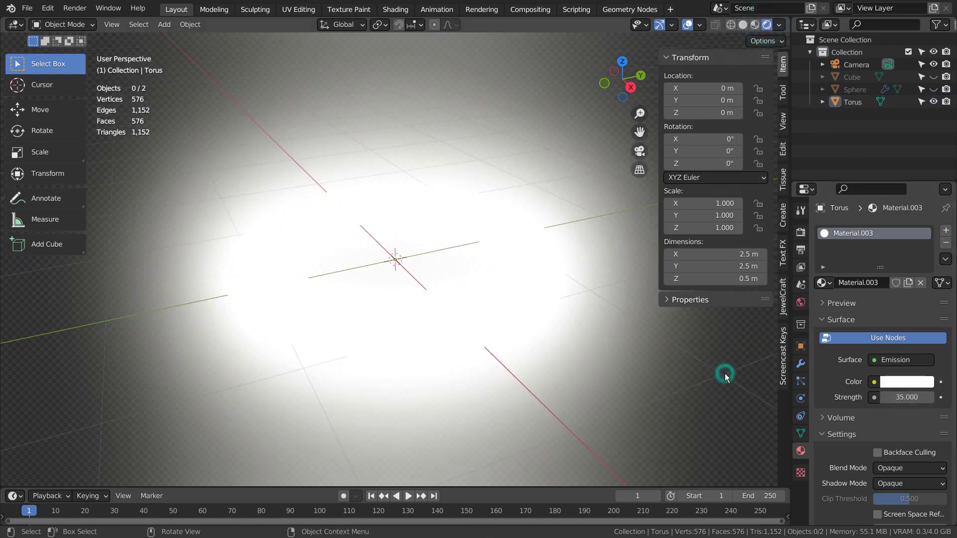
left_click(577, 328)
left_click(519, 304)
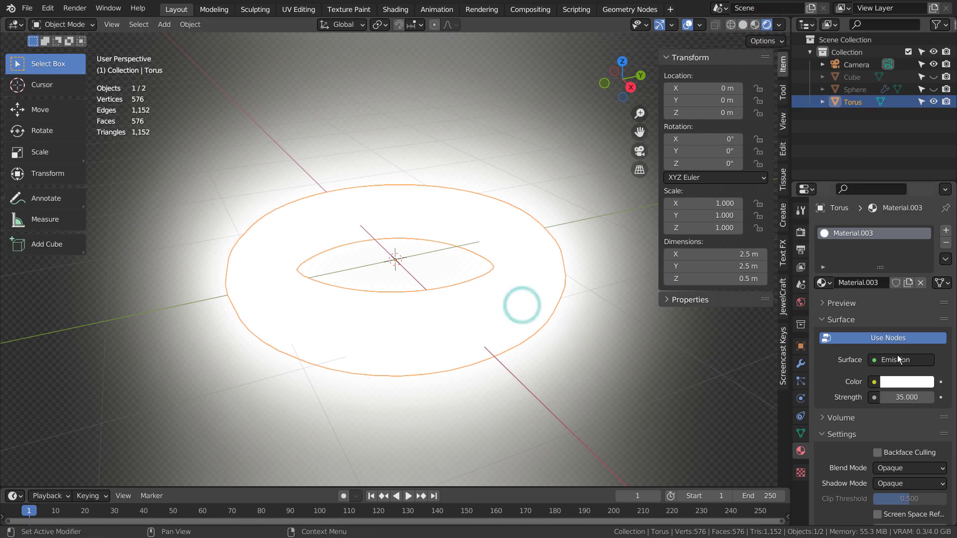
left_click(907, 398)
type("15")
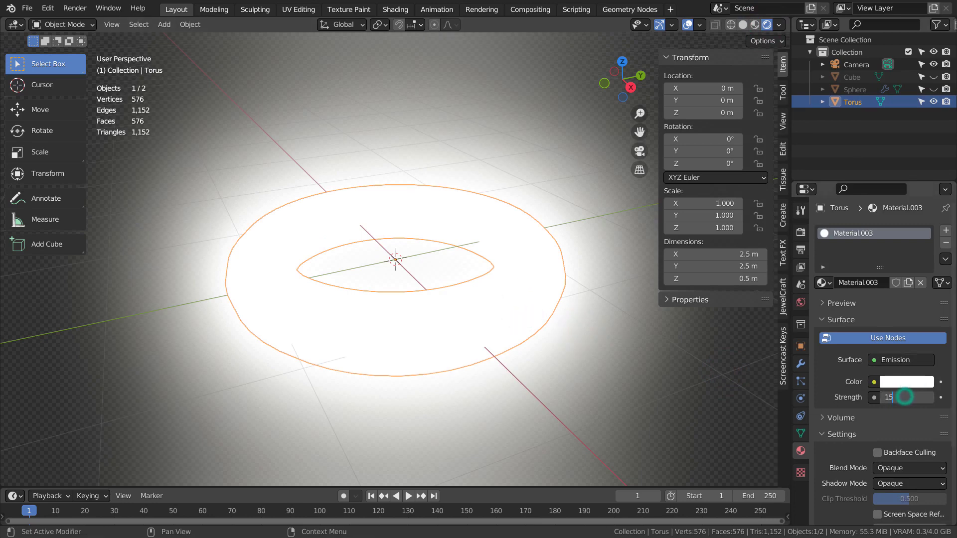
key("Return")
left_click(904, 383)
left_click(836, 226)
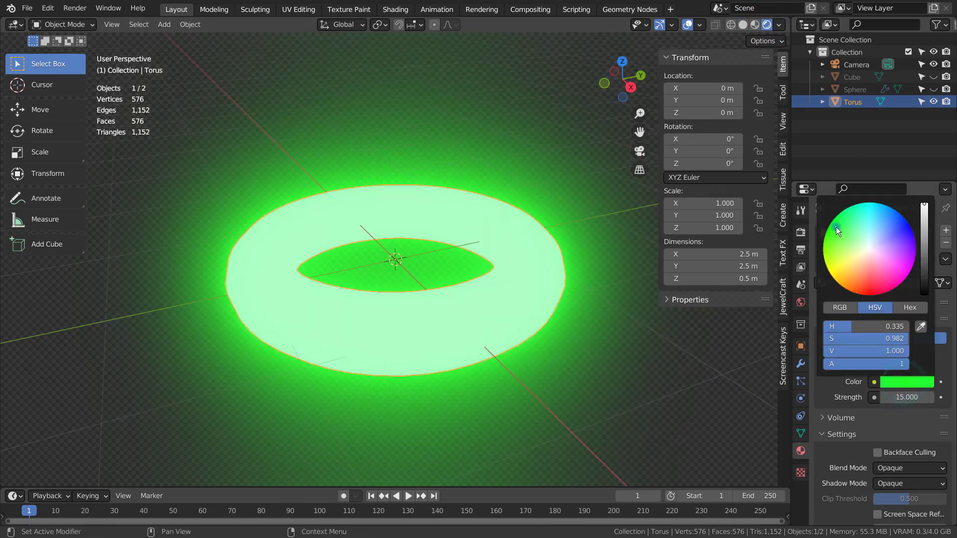
left_click(549, 400)
middle_click_drag(554, 400, 527, 261)
scroll(553, 354, "down", 4)
Hide the torus and add a cone to the scene.
left_click(418, 274)
key("h")
key("shift+a")
mouse_move(417, 274)
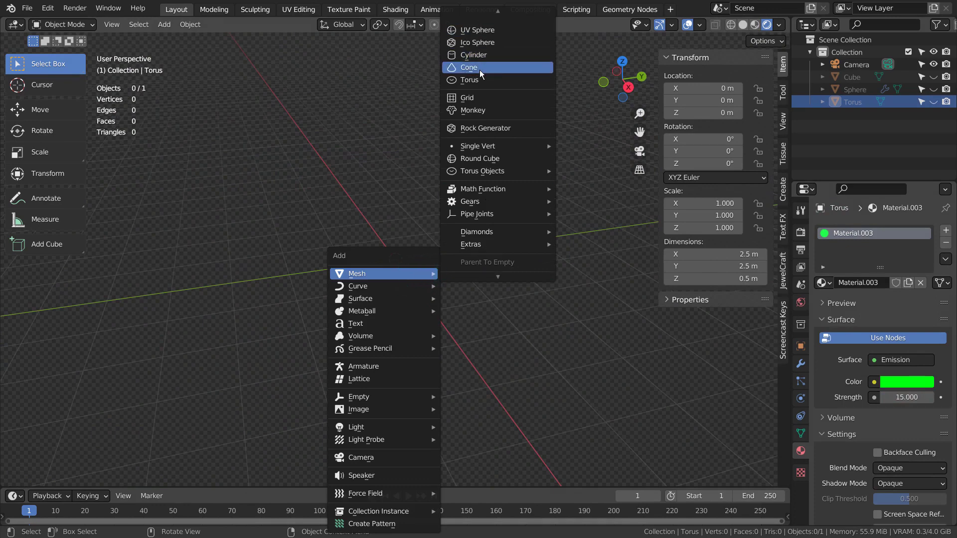
left_click(480, 69)
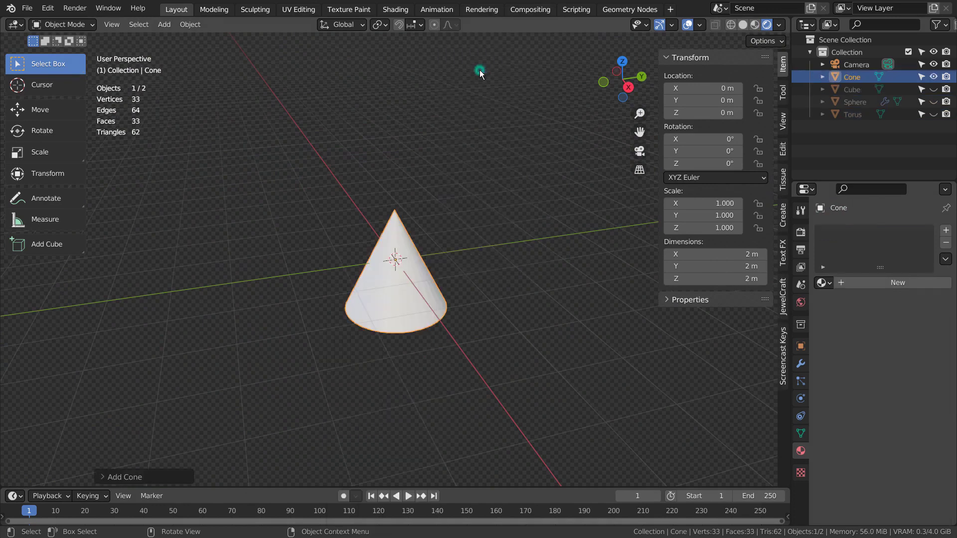
Give the cone a new material with orange emission at strength 35.
left_click(871, 283)
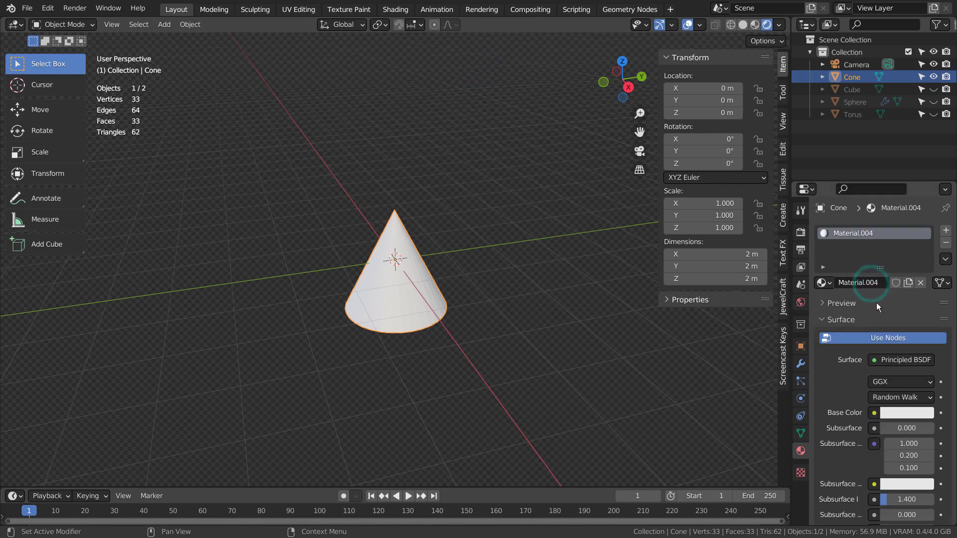
scroll(876, 303, "down", 15)
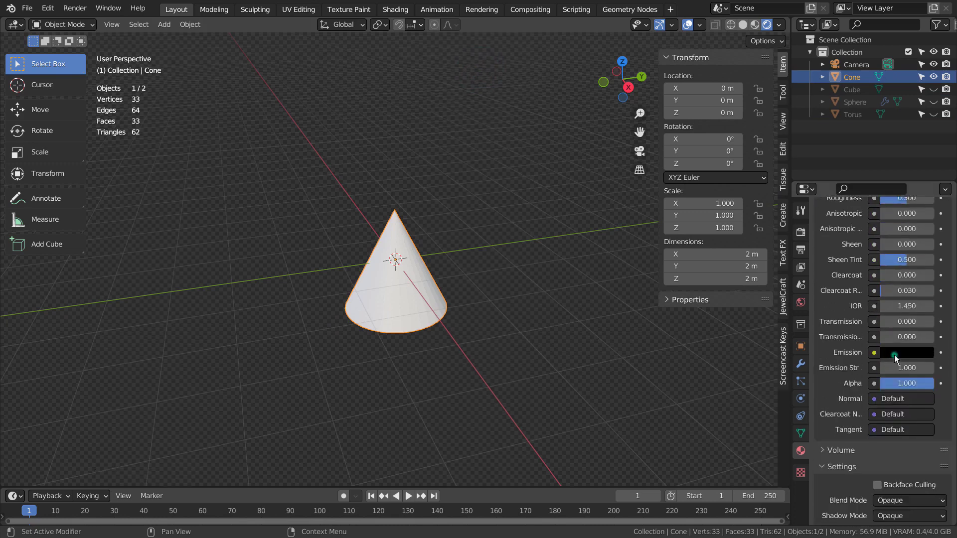
left_click(895, 355)
left_click_drag(923, 200, 924, 176)
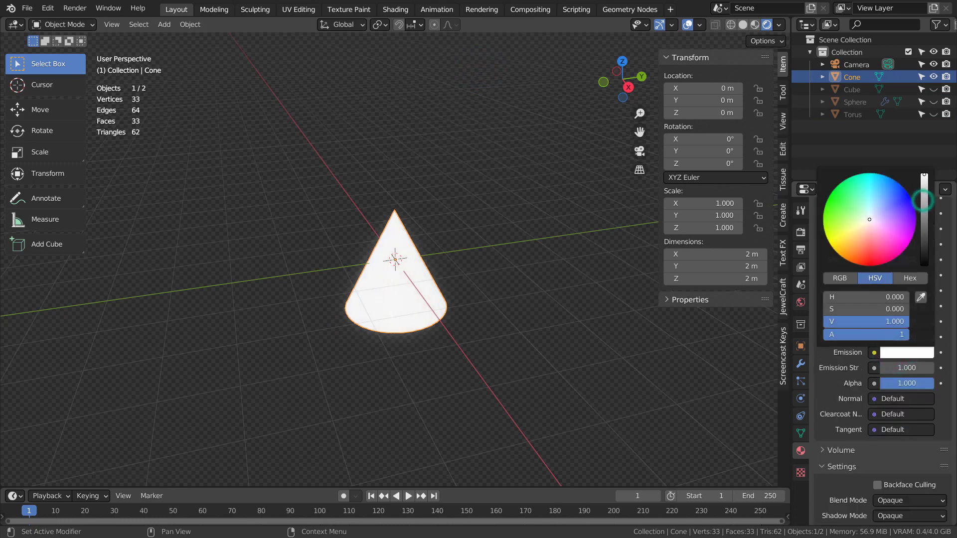
left_click(839, 250)
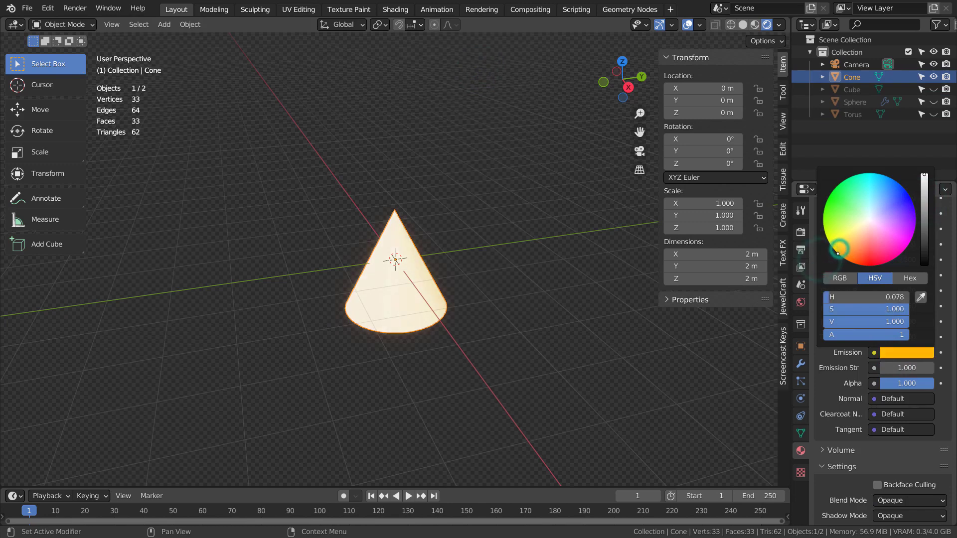
double_click(906, 368)
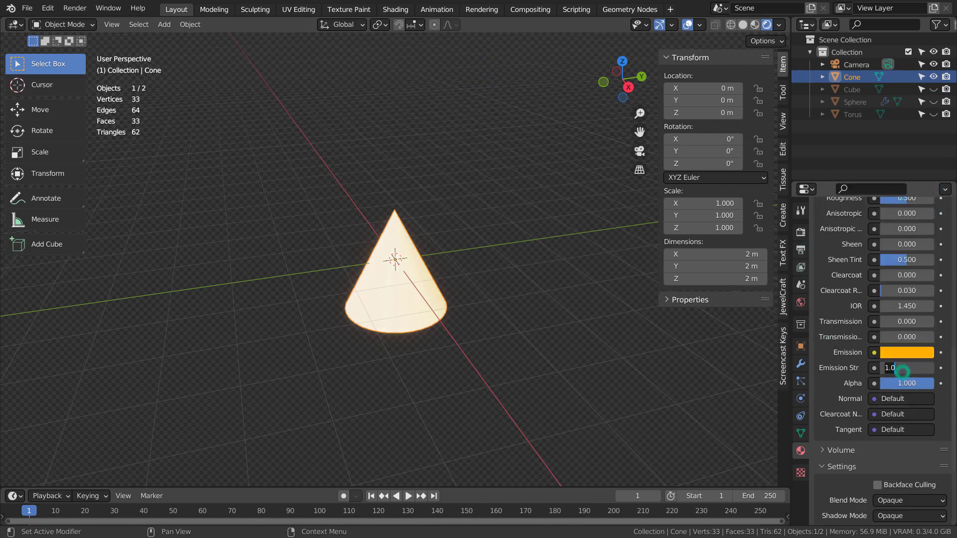
type("35")
key("Return")
left_click(514, 304)
middle_click_drag(487, 383, 521, 385)
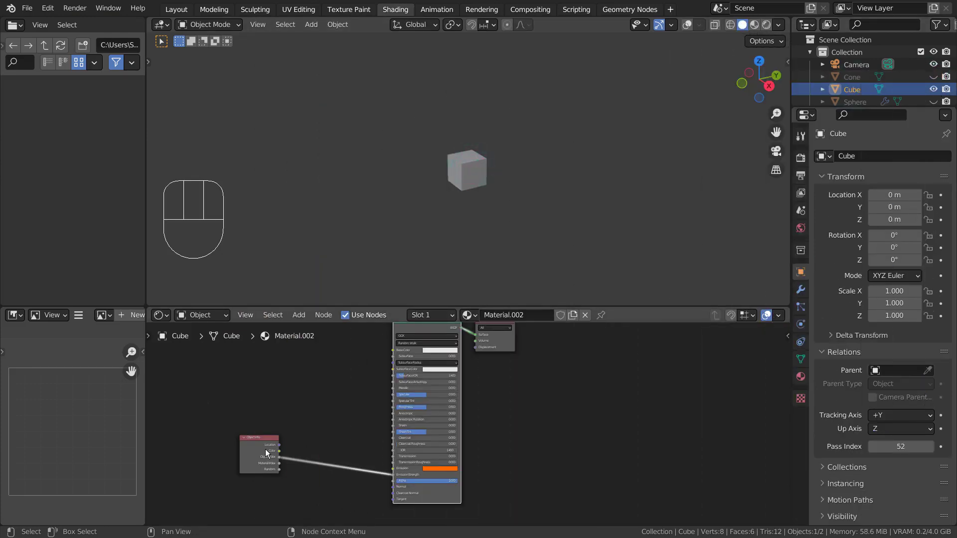
Place the Object Info node beside the Principled BSDF, feeding Object Index into Emission Strength.
left_click_drag(259, 444, 349, 343)
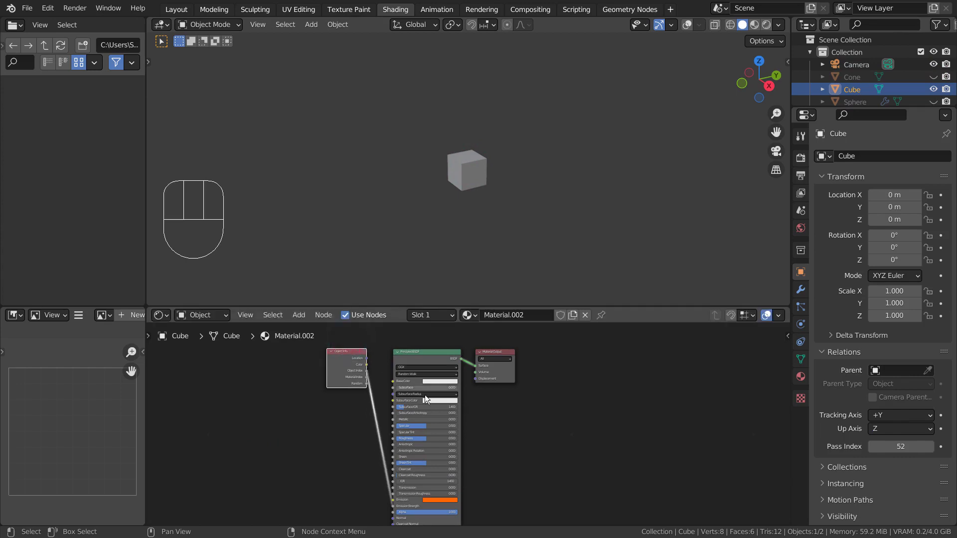
key("ctrl+space")
key("Home")
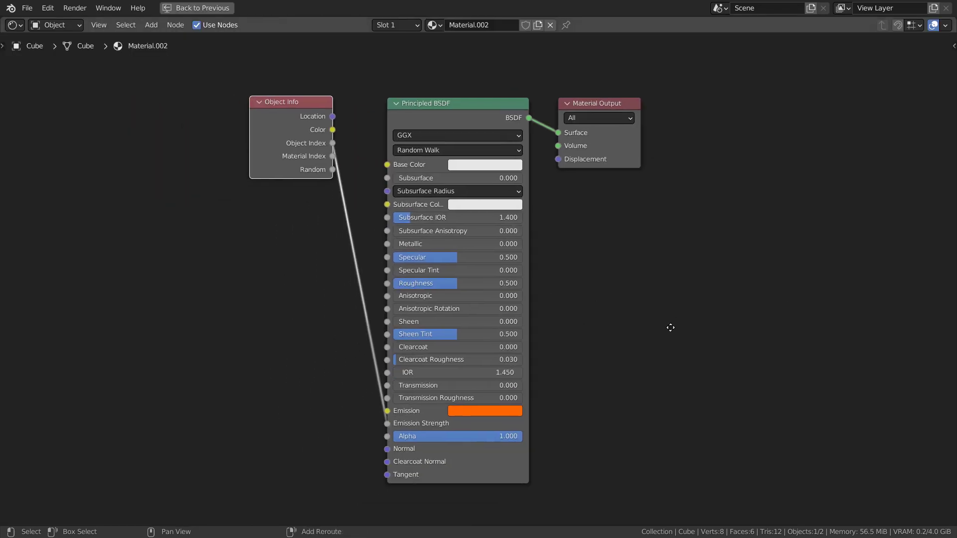
left_click_drag(335, 95, 351, 382)
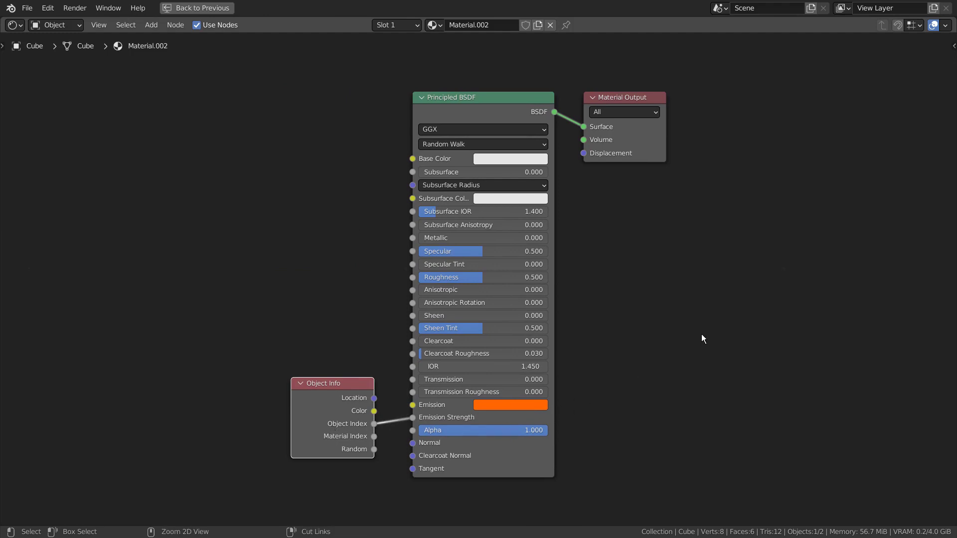
key("ctrl+space")
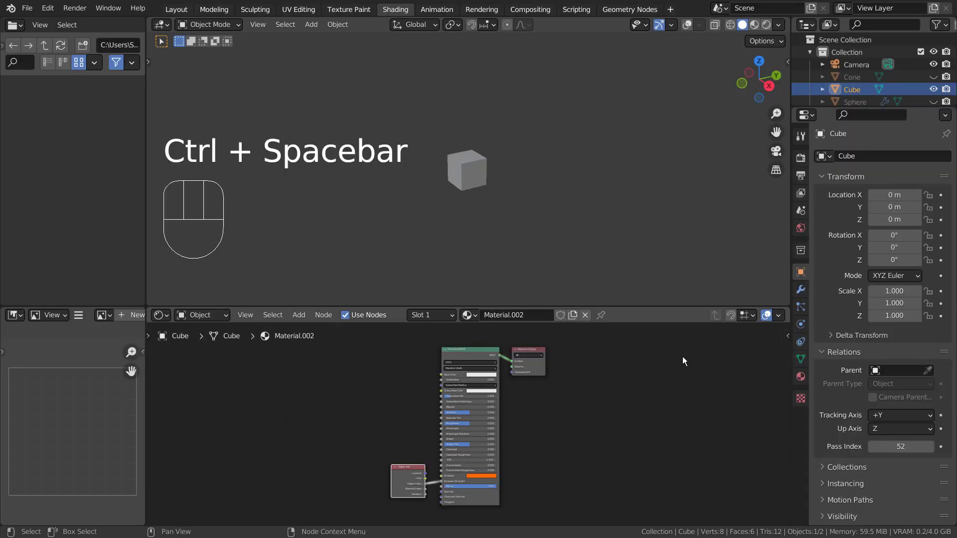
key("ctrl+space")
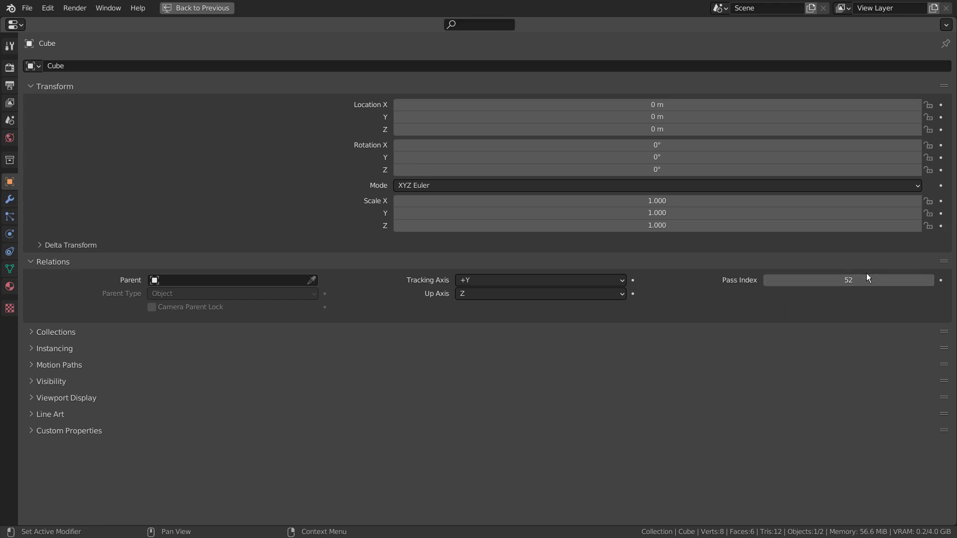
In Rendered shading, raise the cube's Pass Index to 88 so it glows bright orange.
key("ctrl+space")
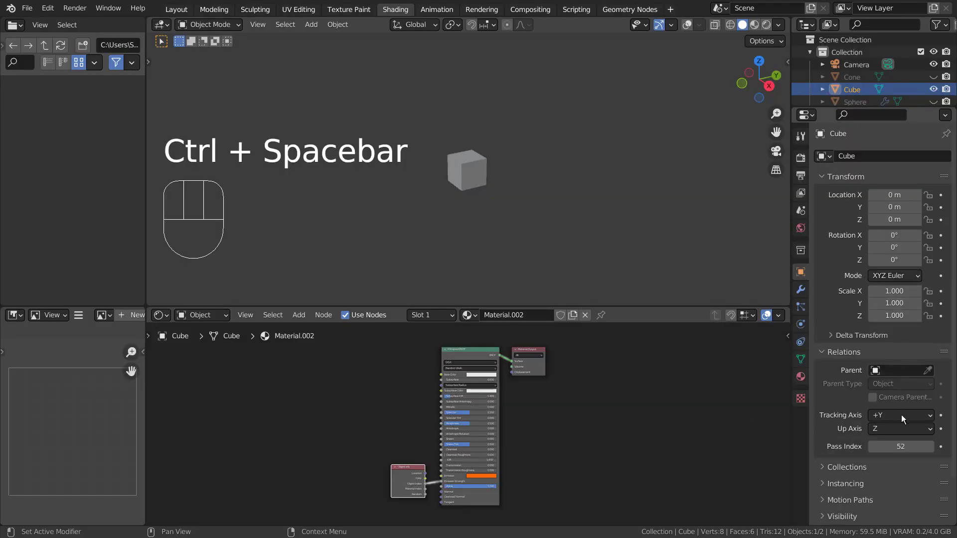
left_click(766, 25)
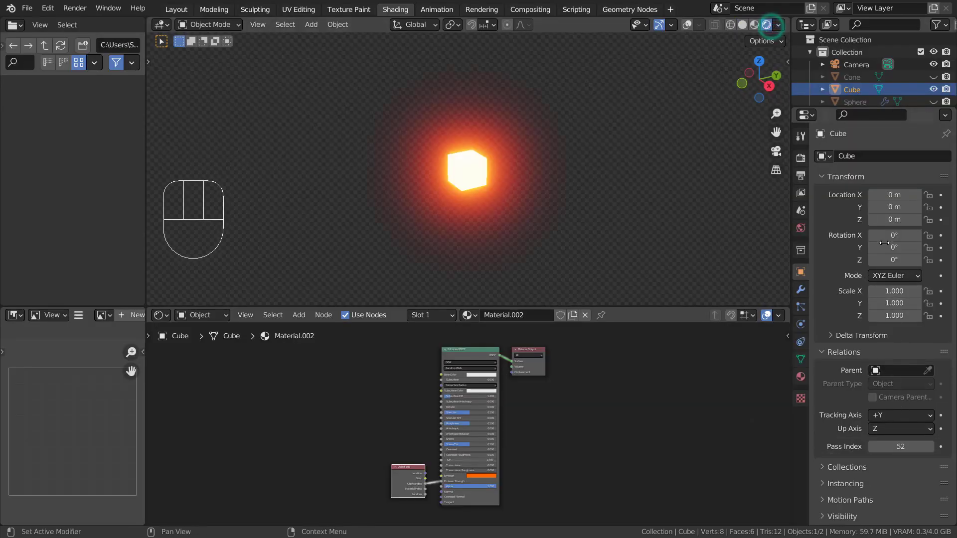
mouse_move(905, 447)
left_mouse_down()
mouse_move(952, 447)
mouse_move(905, 447)
left_mouse_up()
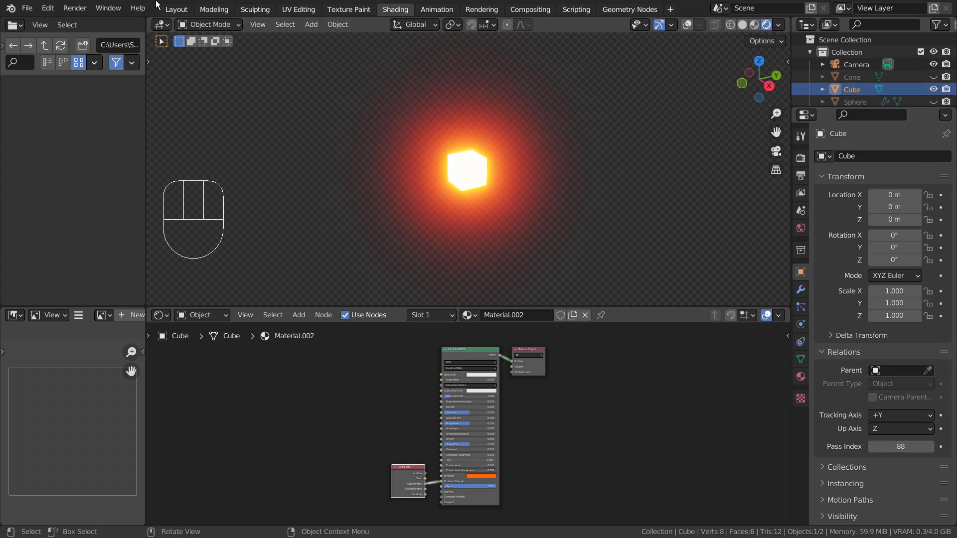
left_click(176, 9)
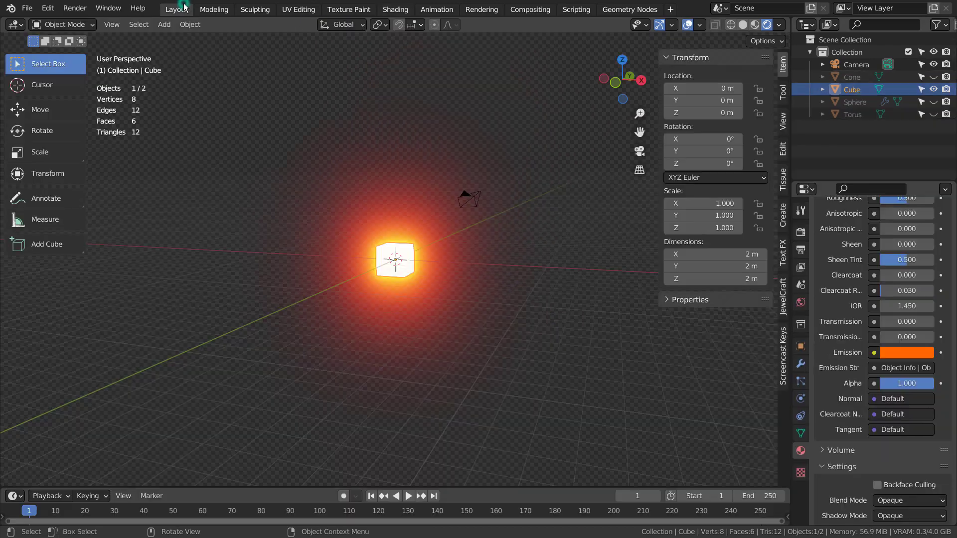
Hide the cube and show the sphere in the viewport.
left_click(866, 102)
left_click(934, 89)
left_click(934, 102)
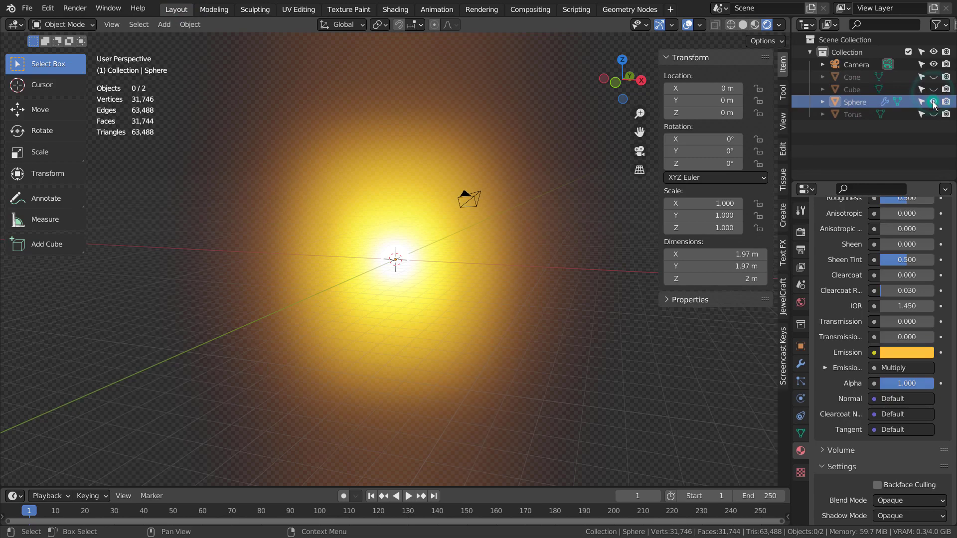
left_click(396, 9)
Tidy the sphere's Power and Multiply nodes in the node editor.
key("ctrl+space")
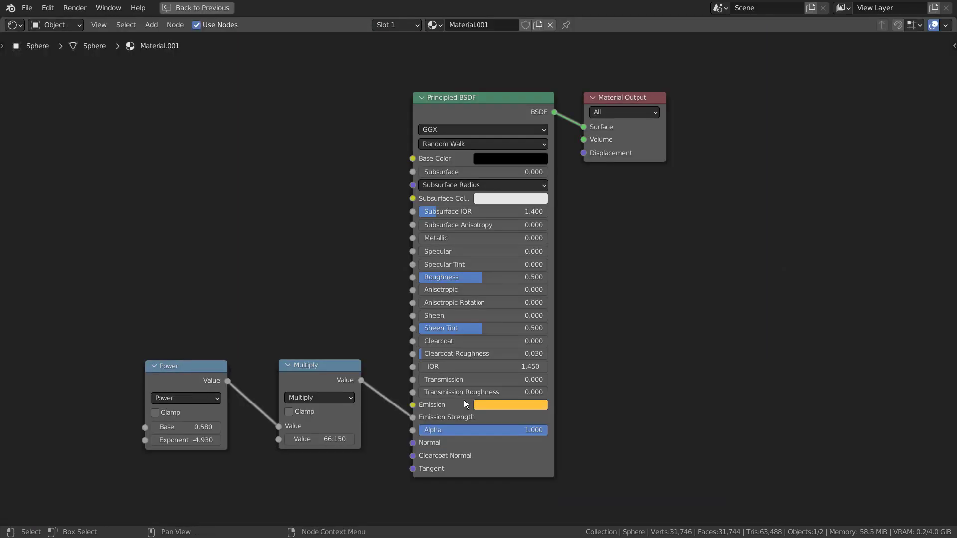
scroll(463, 403, "up", 2)
middle_click_drag(375, 368, 384, 337)
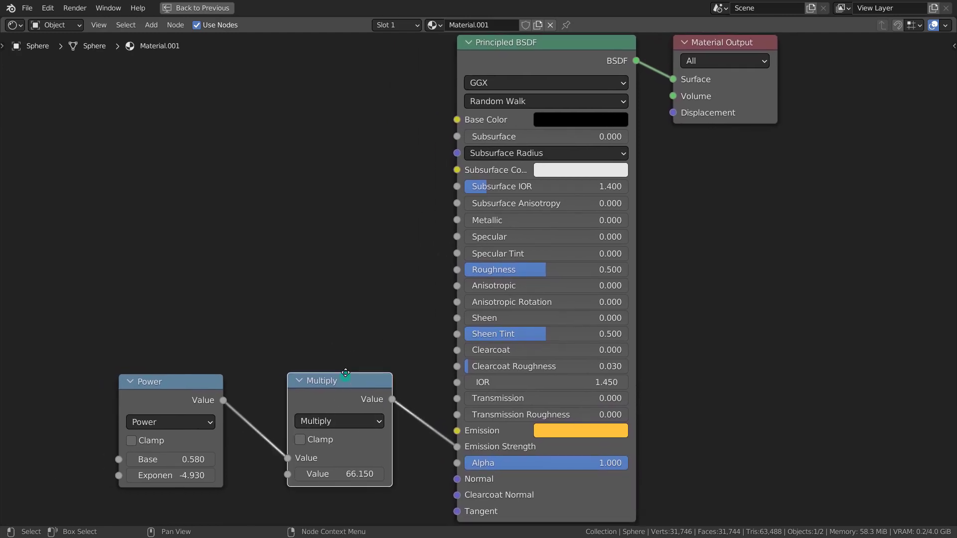
mouse_move(346, 377)
left_mouse_down()
mouse_move(357, 317)
mouse_move(339, 374)
left_mouse_up()
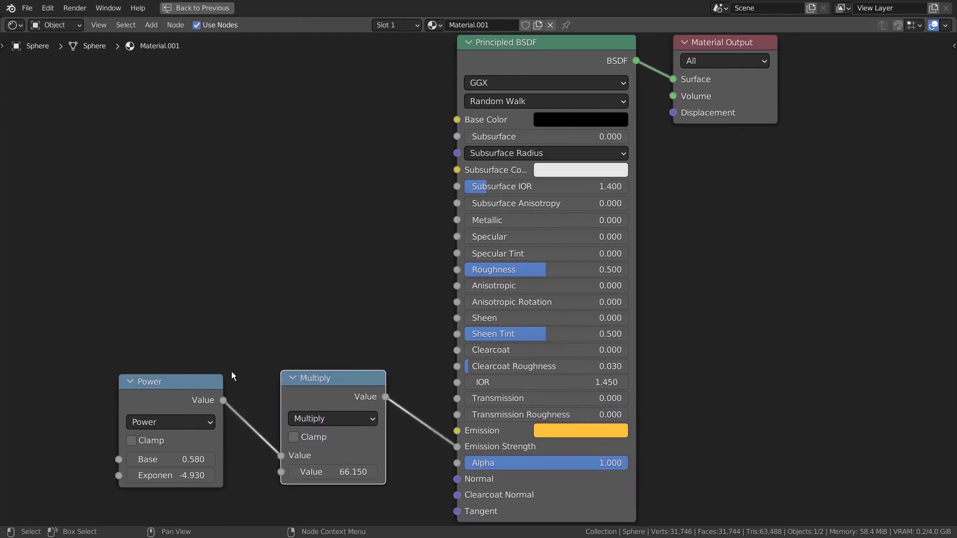
left_click_drag(192, 383, 219, 382)
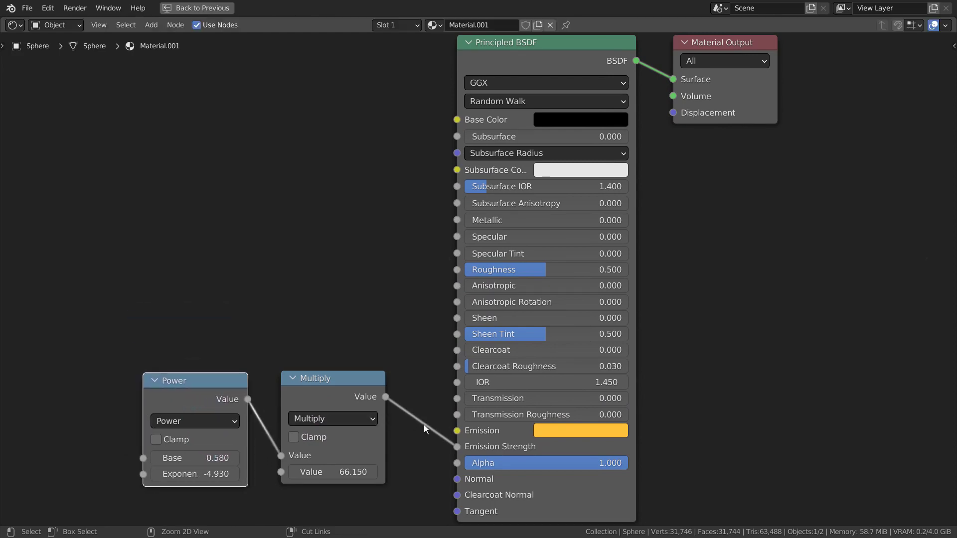
key("ctrl+space")
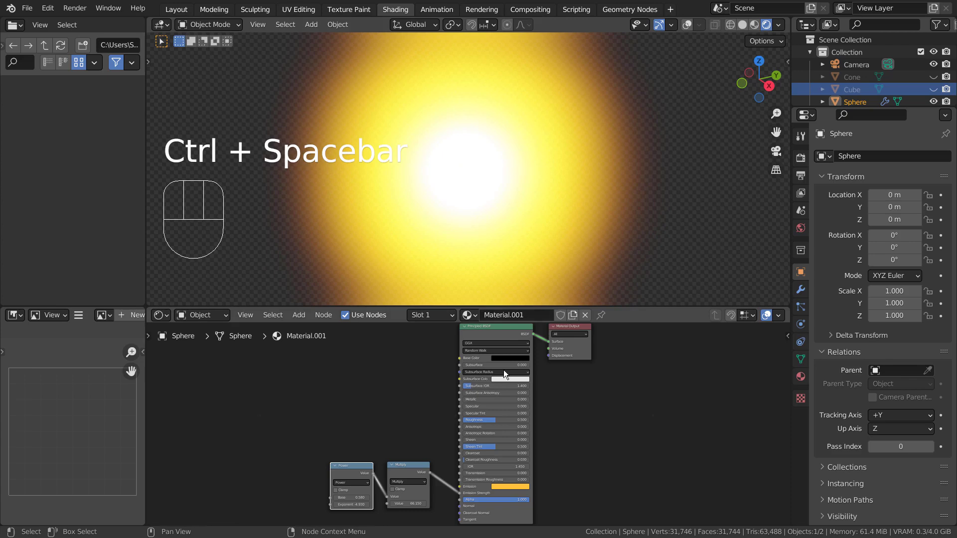
Lower the Multiply node's second Value from 66.150 to 2.150, keeping Power Base at 0.580.
scroll(386, 496, "up", 2)
middle_click_drag(391, 492, 498, 498, "shift")
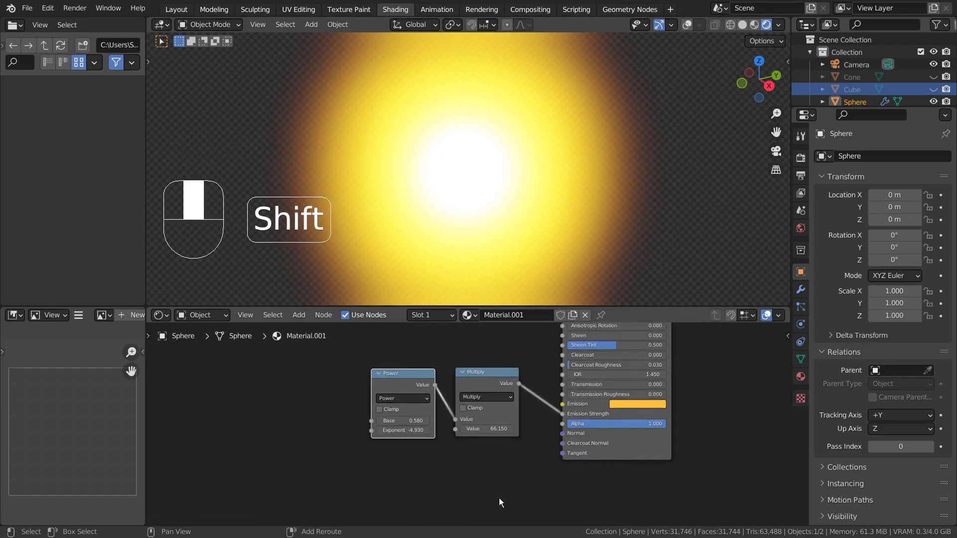
scroll(468, 429, "up", 3)
middle_click_drag(508, 441, 483, 457, "shift")
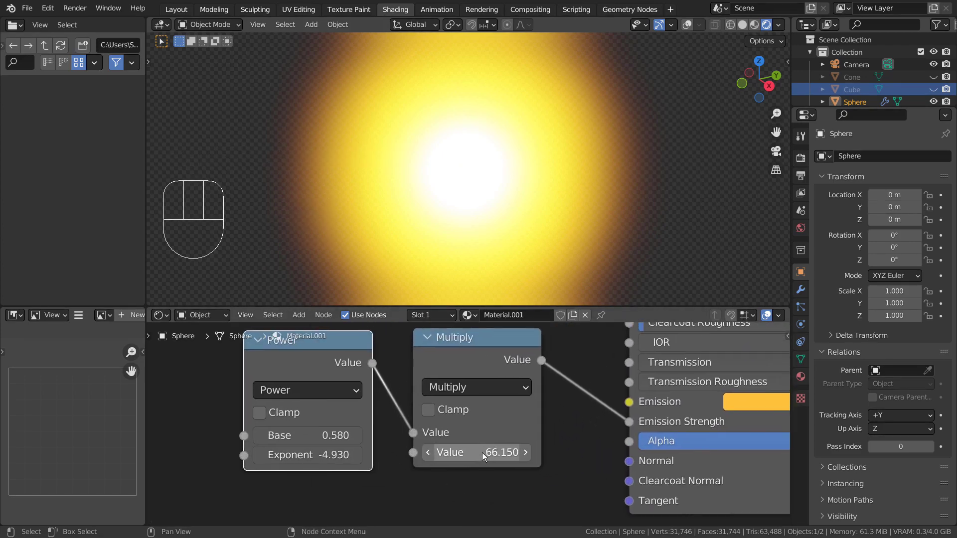
left_click_drag(483, 456, 374, 456)
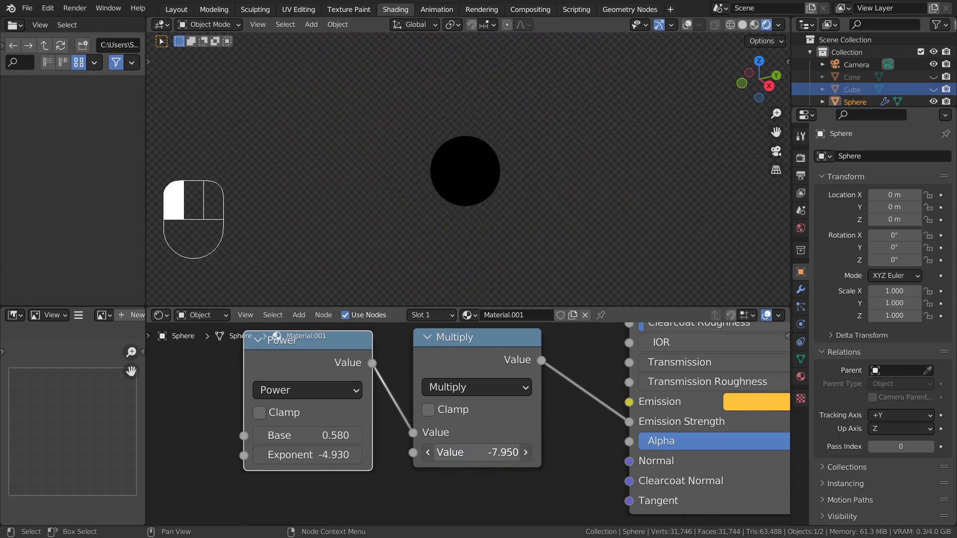
left_click_drag(474, 453, 499, 453)
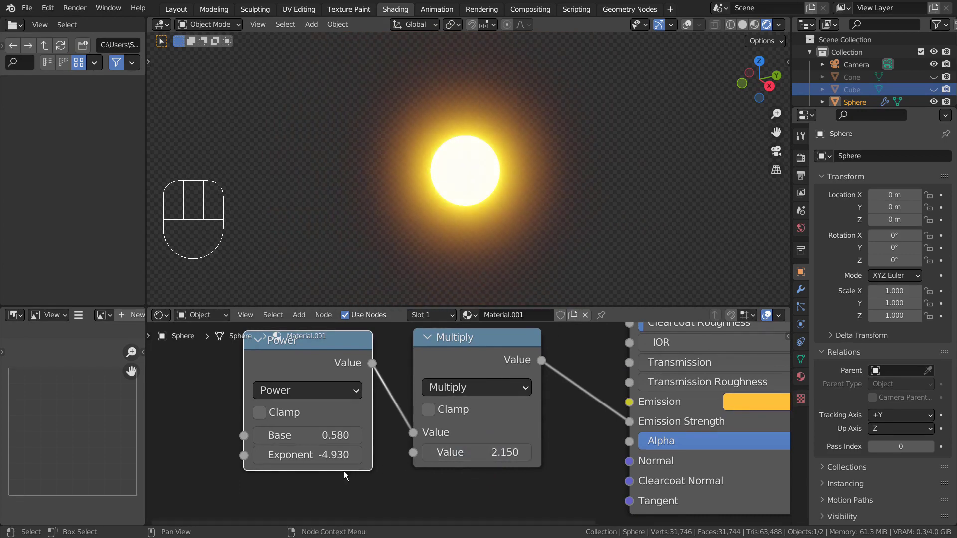
left_click_drag(292, 435, 328, 435)
key("ctrl+z")
scroll(325, 391, "down", 2)
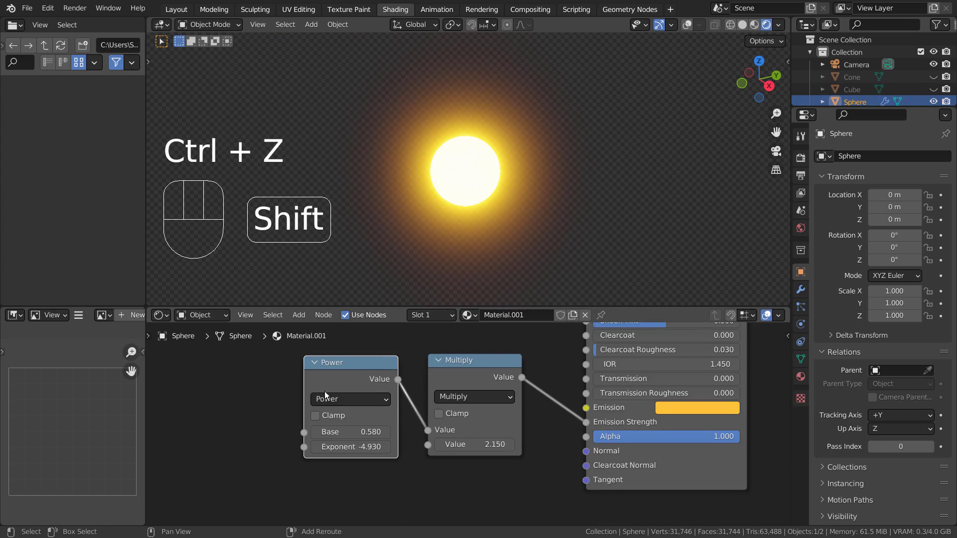
middle_click_drag(324, 391, 548, 402, "shift")
key("shift+a")
Add a Noise Texture and link its Fac to Power's Base and Multiply's second Value.
left_click(343, 362)
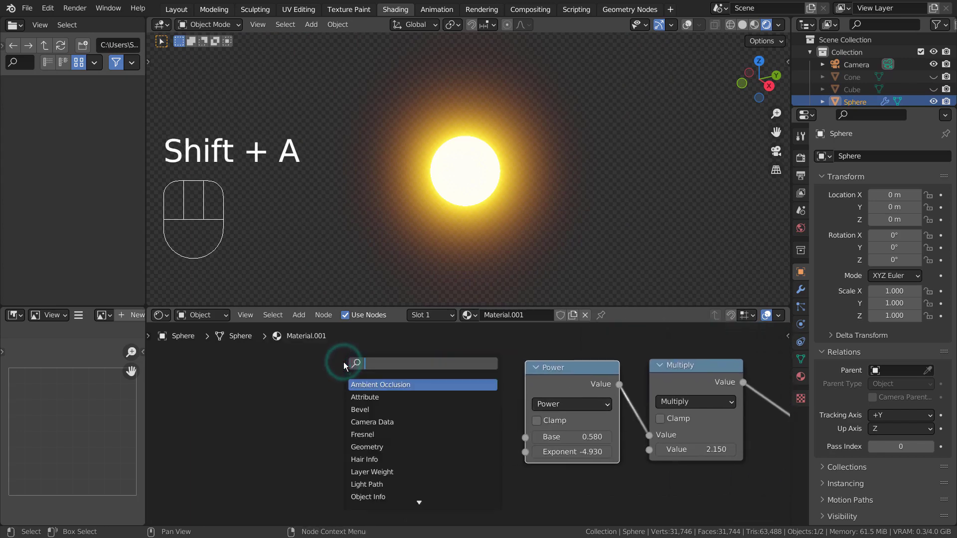
type("noise")
key("Down")
key("Return")
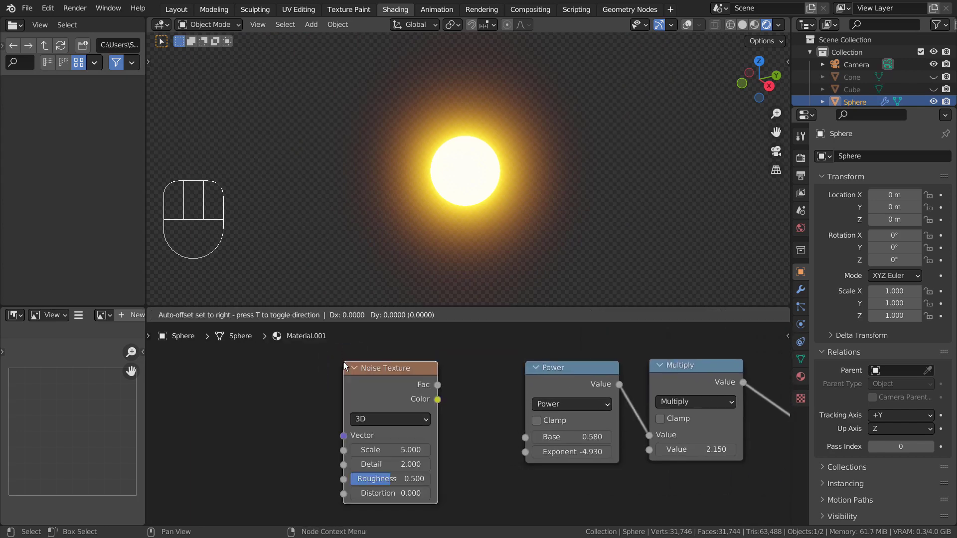
left_click(399, 364)
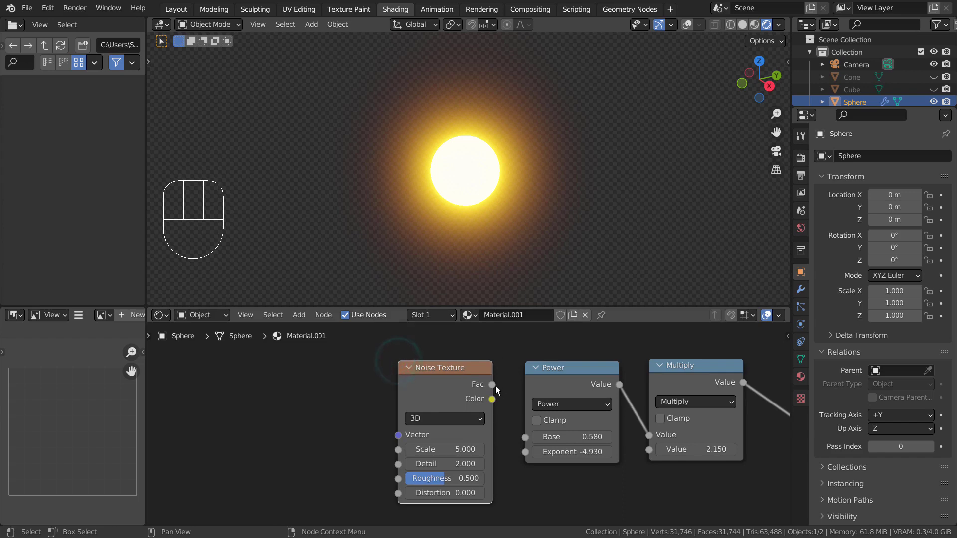
left_click_drag(492, 384, 533, 442)
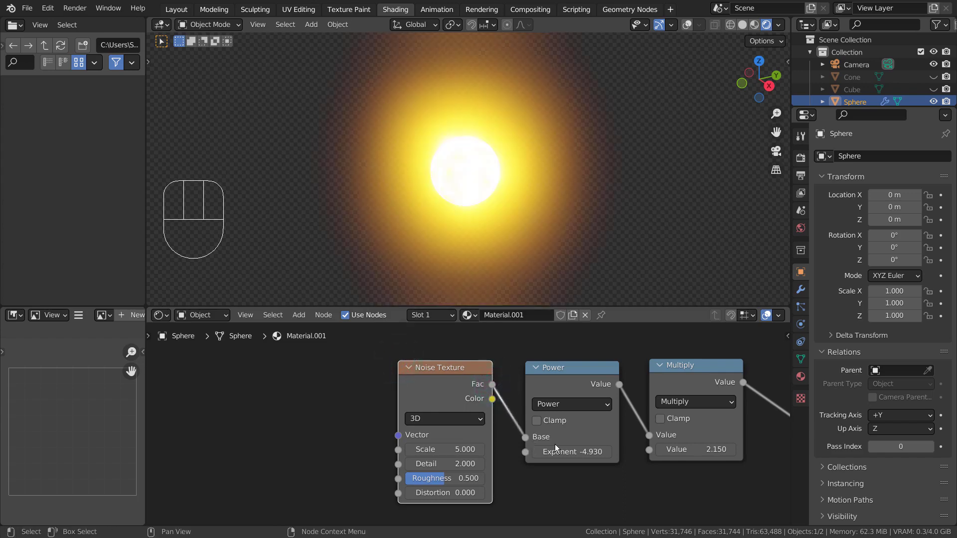
left_click_drag(491, 388, 655, 454)
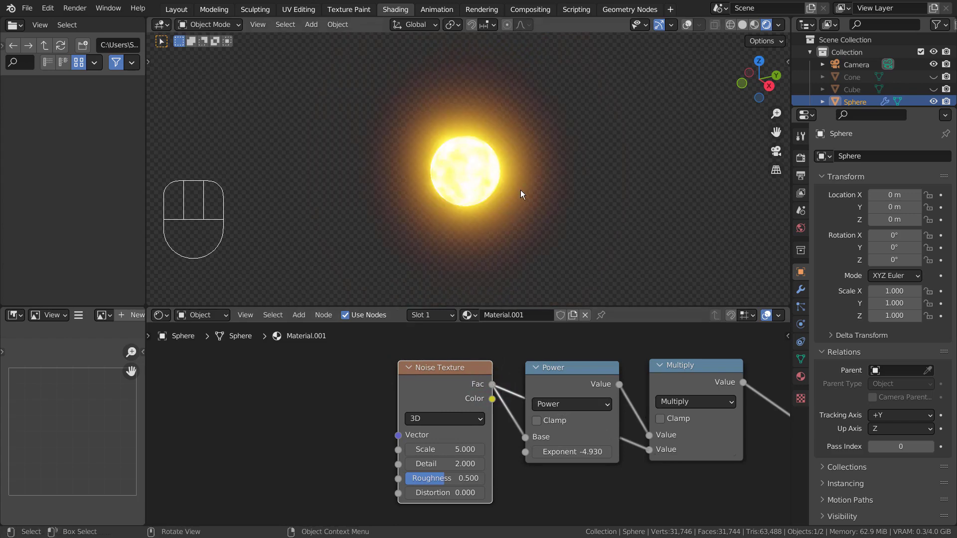
scroll(520, 190, "up", 8)
scroll(521, 190, "down", 2)
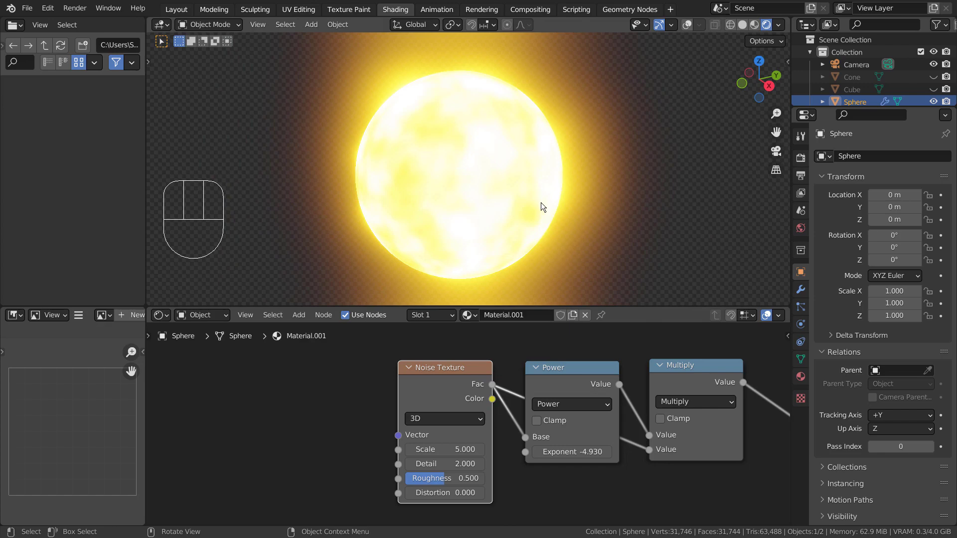
middle_click_drag(728, 428, 454, 433, "shift")
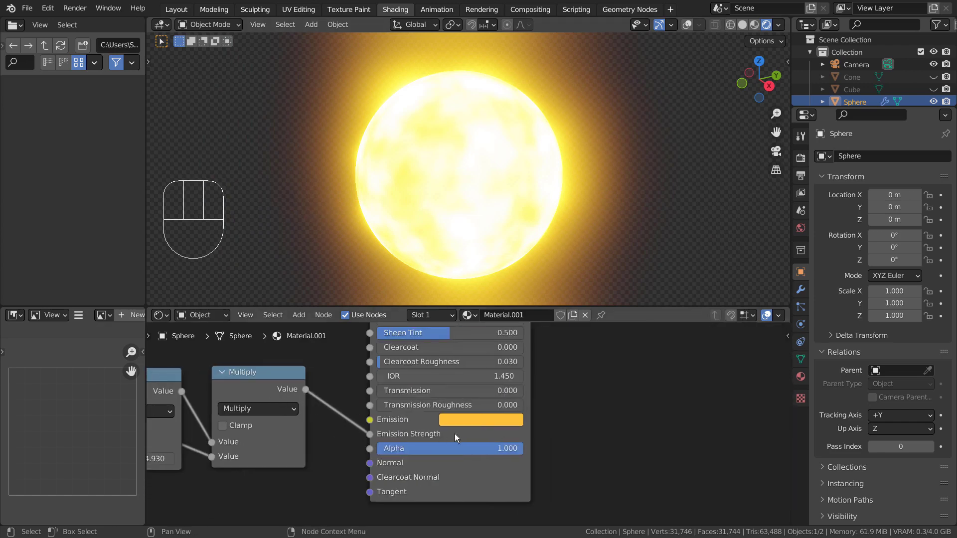
Make the sphere's emission colour red and set the Power Exponent to -3.830.
left_click(505, 424)
left_click_drag(484, 310, 490, 316)
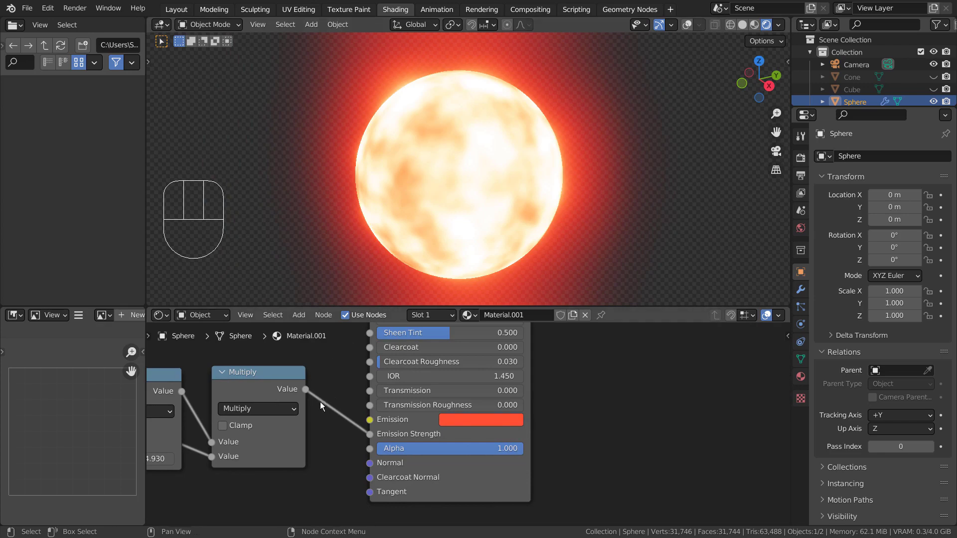
scroll(320, 402, "left", 8, "shift")
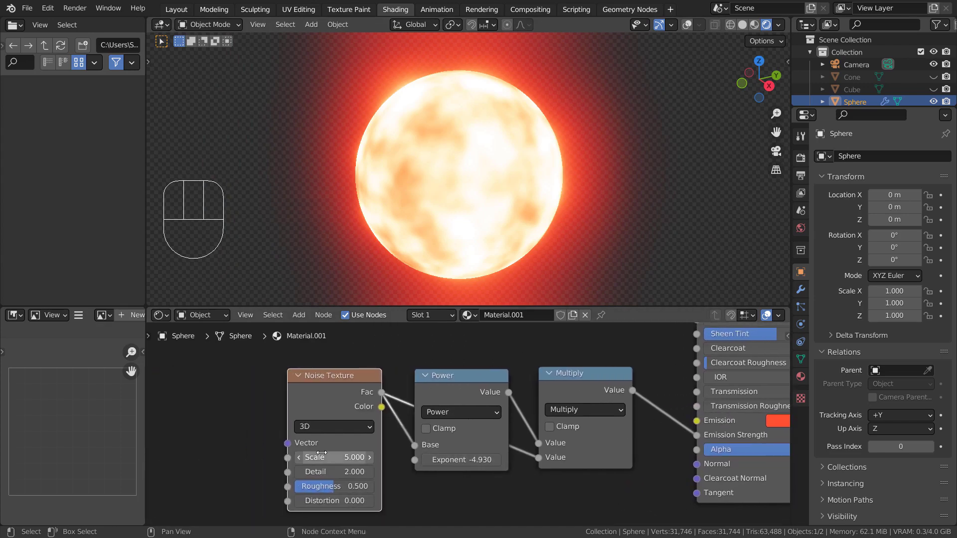
left_click_drag(321, 457, 428, 457, "shift")
left_click_drag(335, 472, 305, 471, "shift")
key("ctrl+z")
key("ctrl+z")
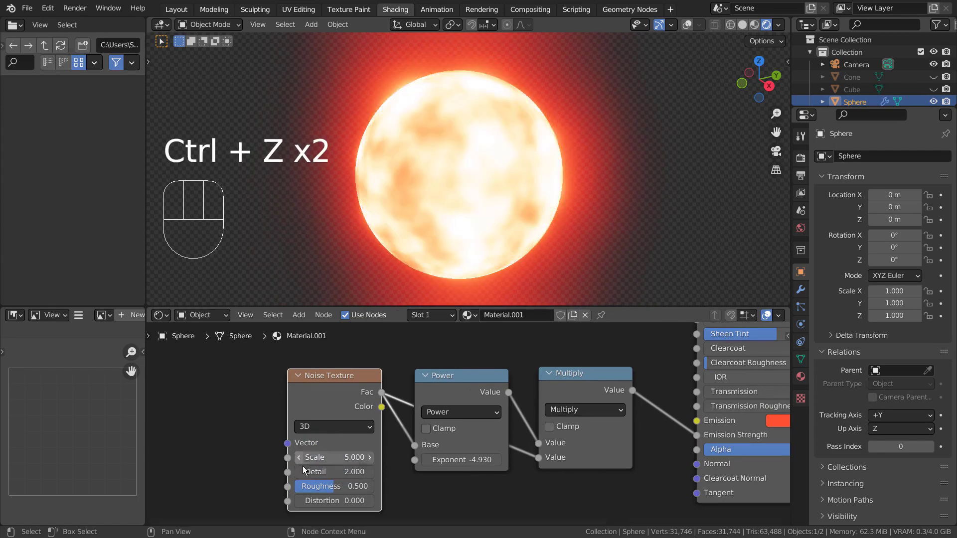
left_click_drag(475, 460, 506, 460)
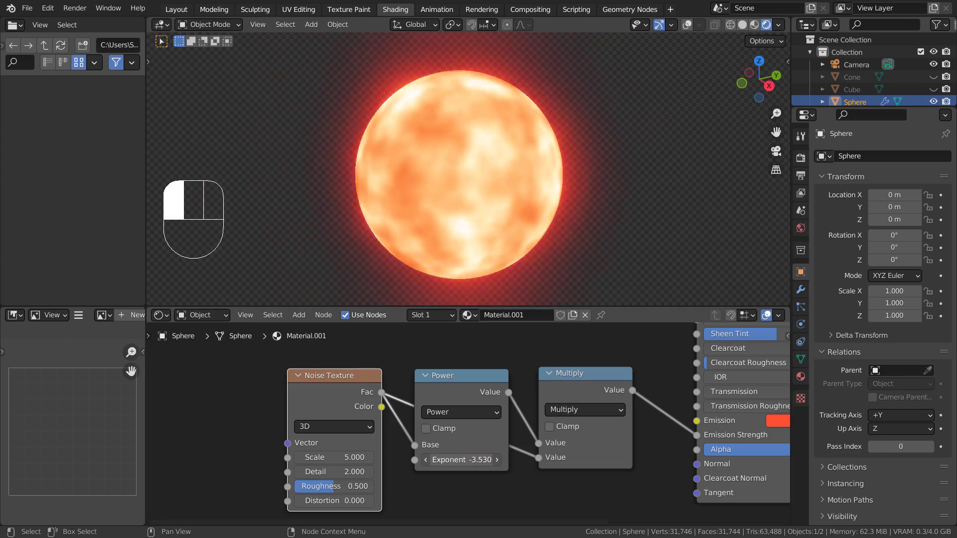
left_click_drag(462, 459, 449, 460)
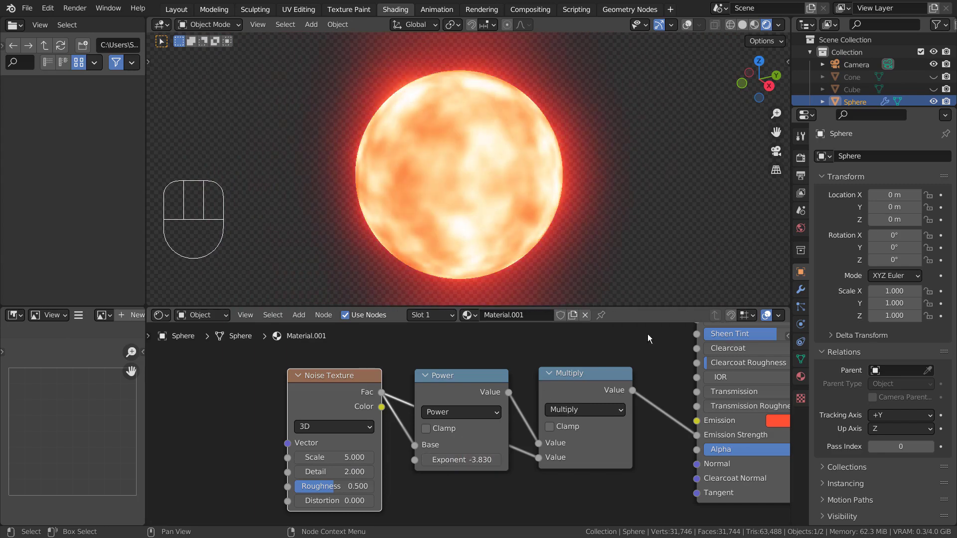
In the Layout workspace, hide the sphere and turn off the Torus's render visibility.
left_click(177, 13)
left_click(522, 276)
middle_click_drag(522, 276, 530, 310)
left_click(934, 101)
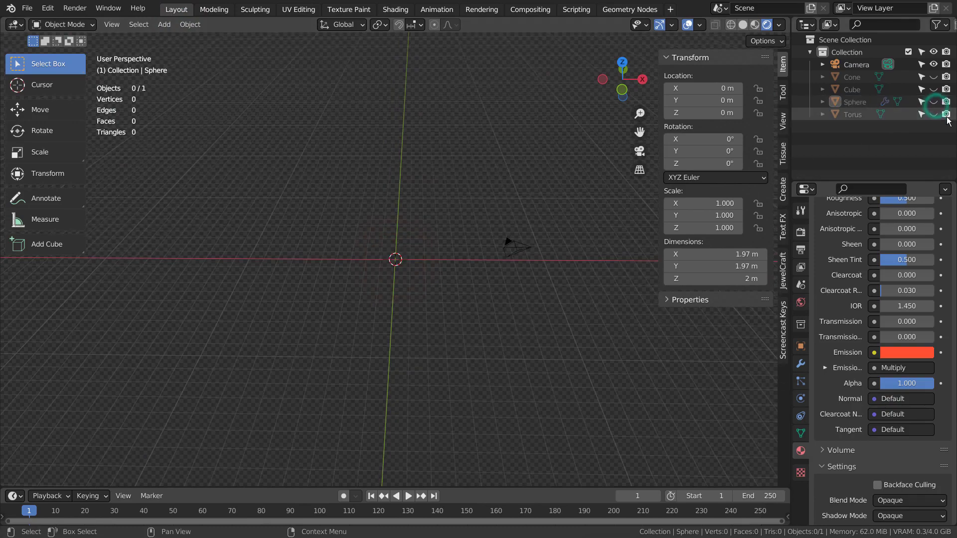
left_click(946, 114)
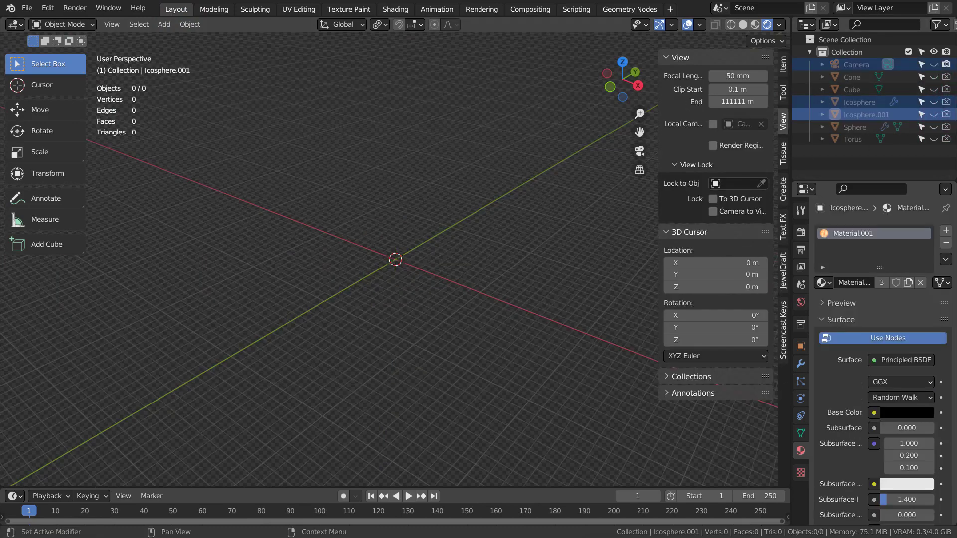
Add a new Ico Sphere at the origin.
key("shift+a")
mouse_move(414, 215)
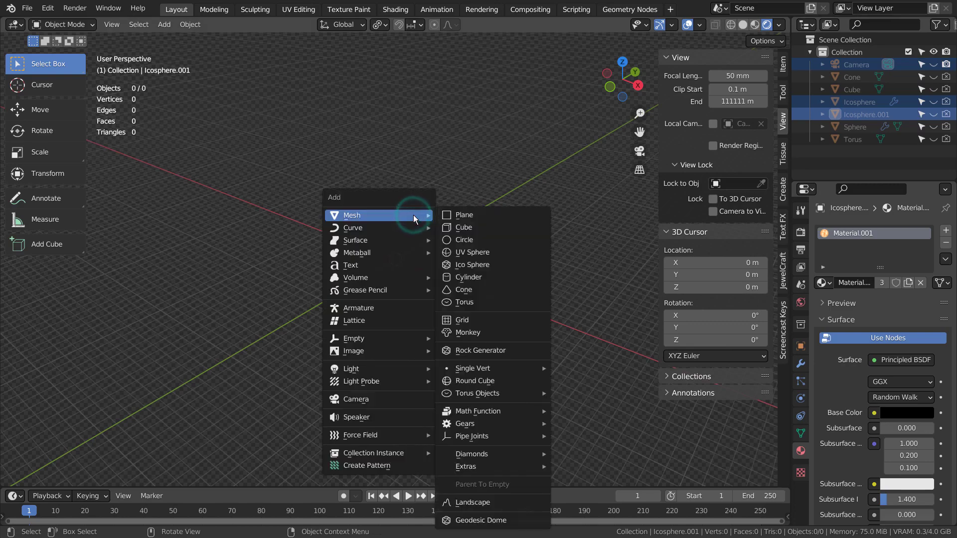
left_click(475, 266)
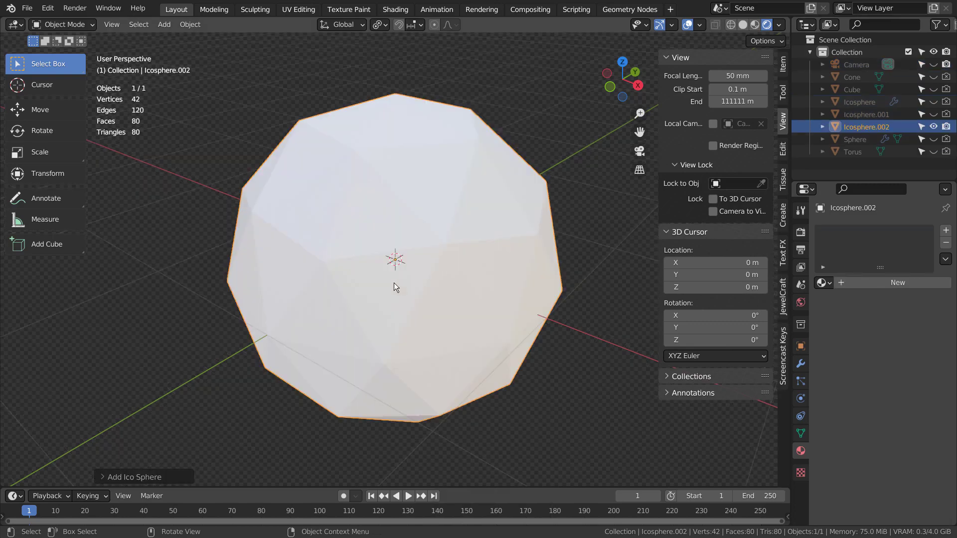
scroll(394, 286, "down", 4)
Extrude every icosphere face individually and scale the faces around their own origins into spikes.
key("Tab")
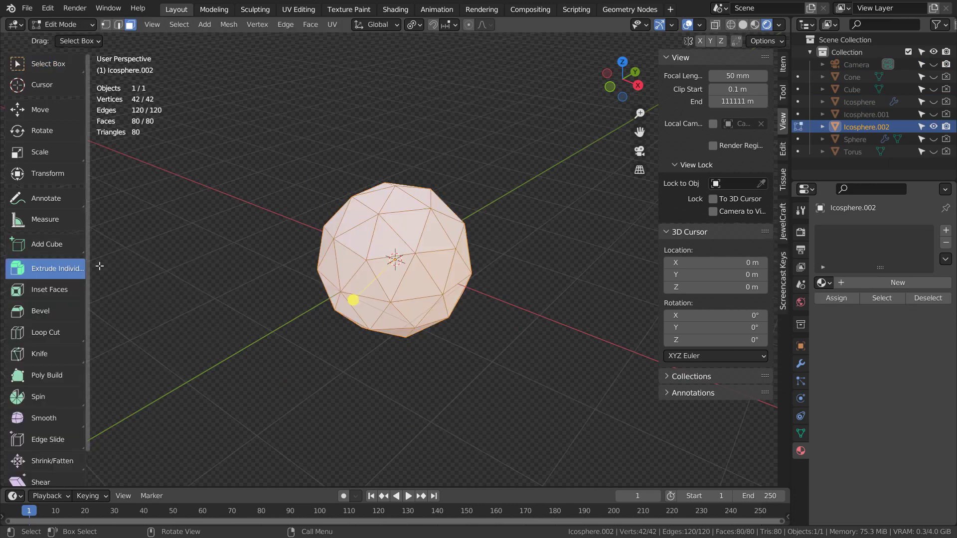
left_click(70, 267)
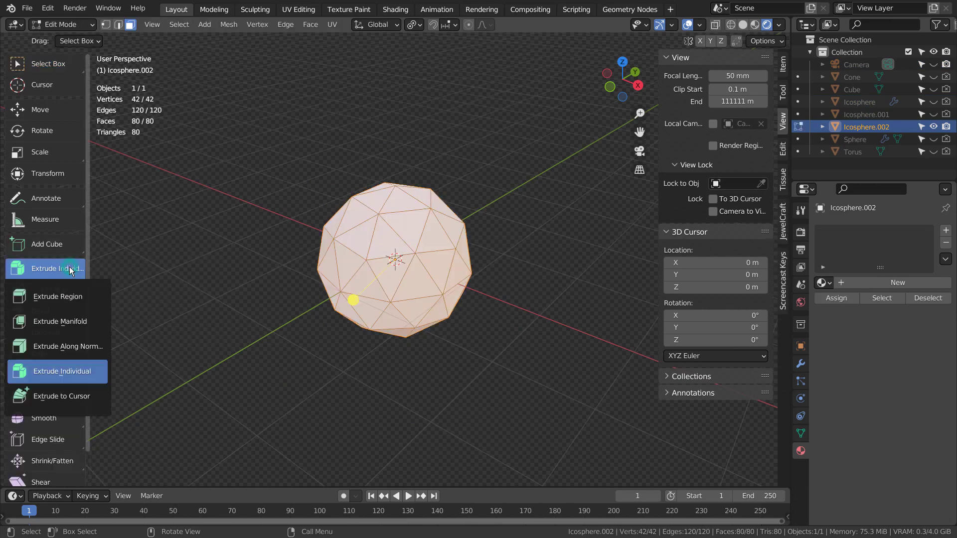
left_click(77, 371)
left_click_drag(354, 298, 442, 195)
scroll(450, 78, "down", 5)
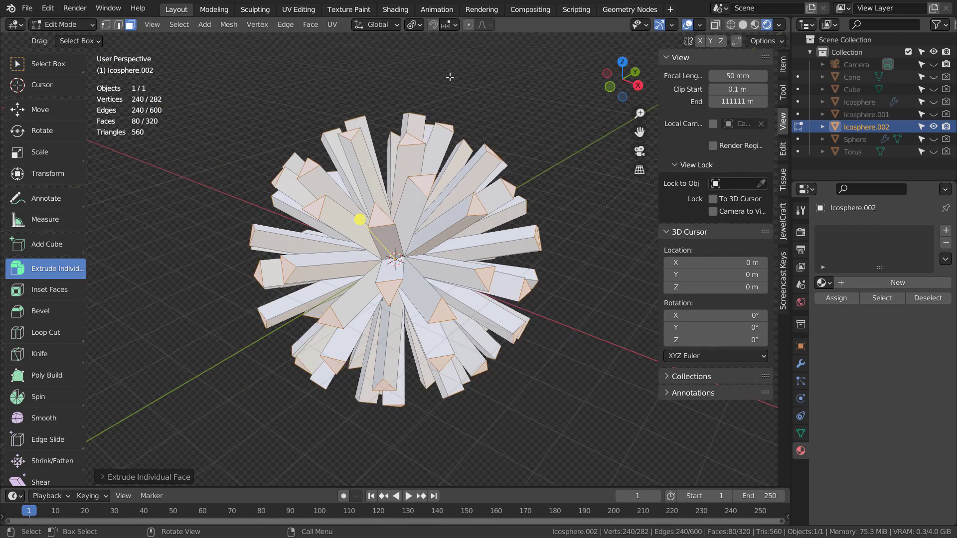
left_click(421, 25)
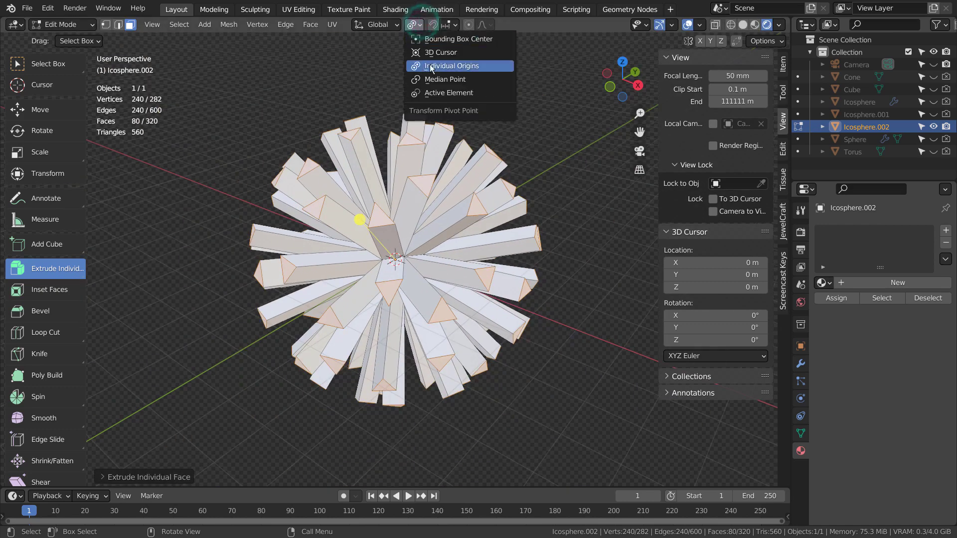
left_click(460, 66)
key("s")
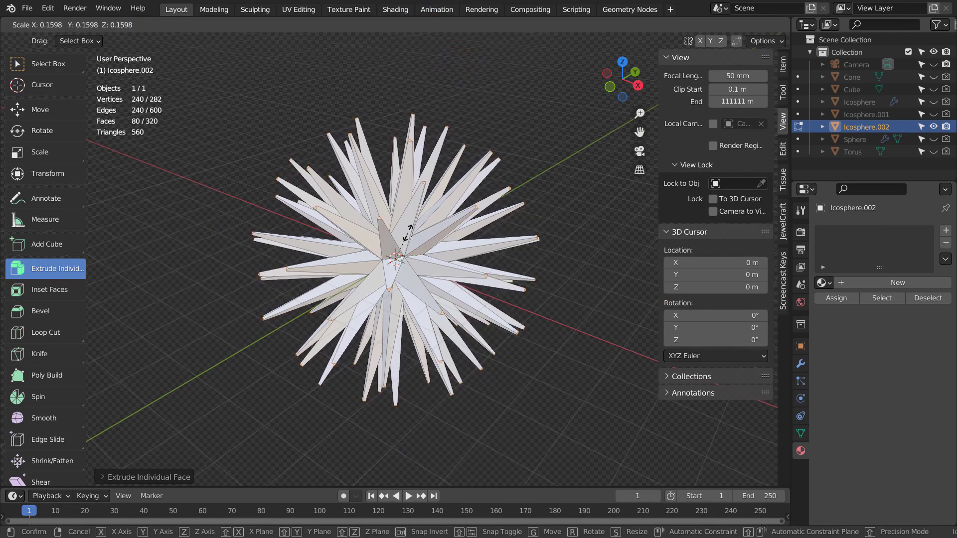
left_click(406, 233)
Back in Object Mode, add a level-3 subdivision and shade the spiky ball smooth.
key("Tab")
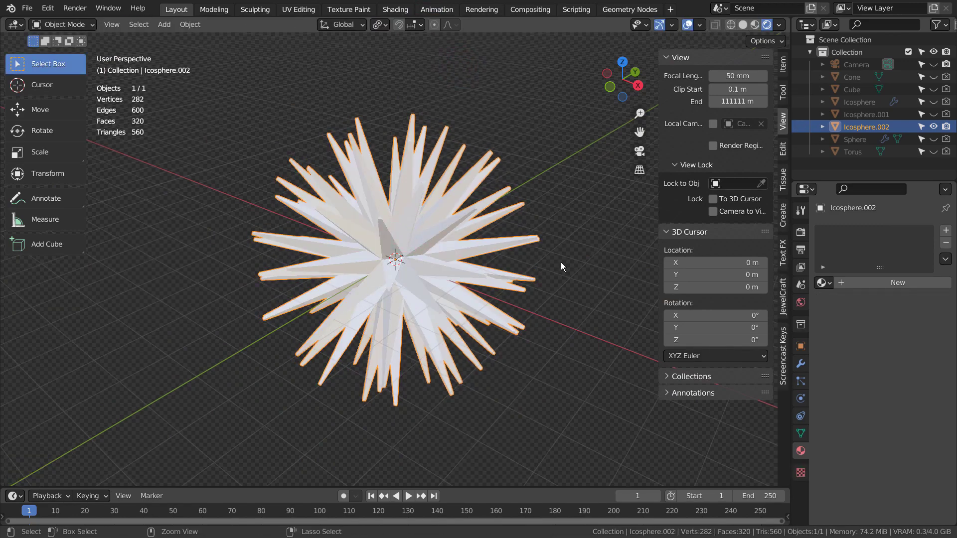
key("ctrl+3")
right_click(394, 230)
left_click(394, 231)
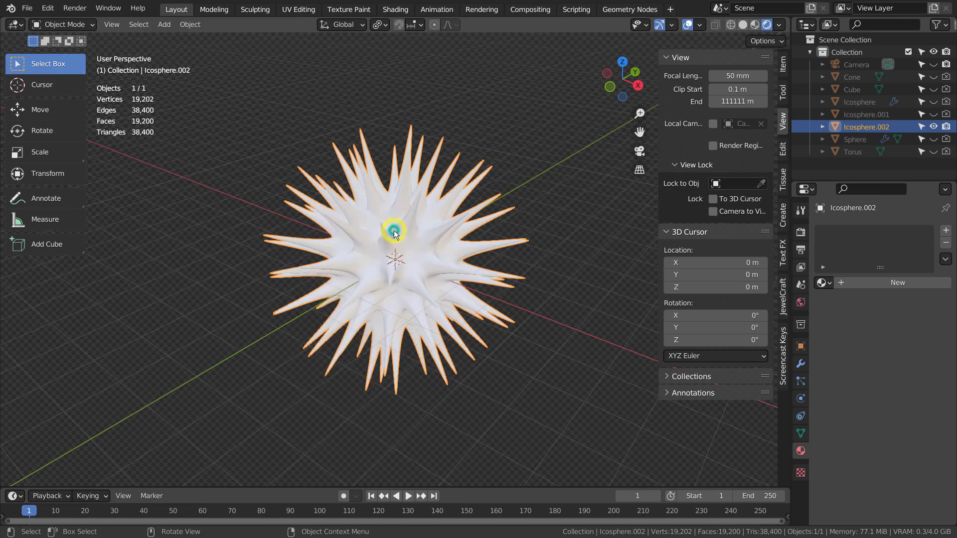
Give the spiky ball the glowing green Material.003.
left_click(823, 282)
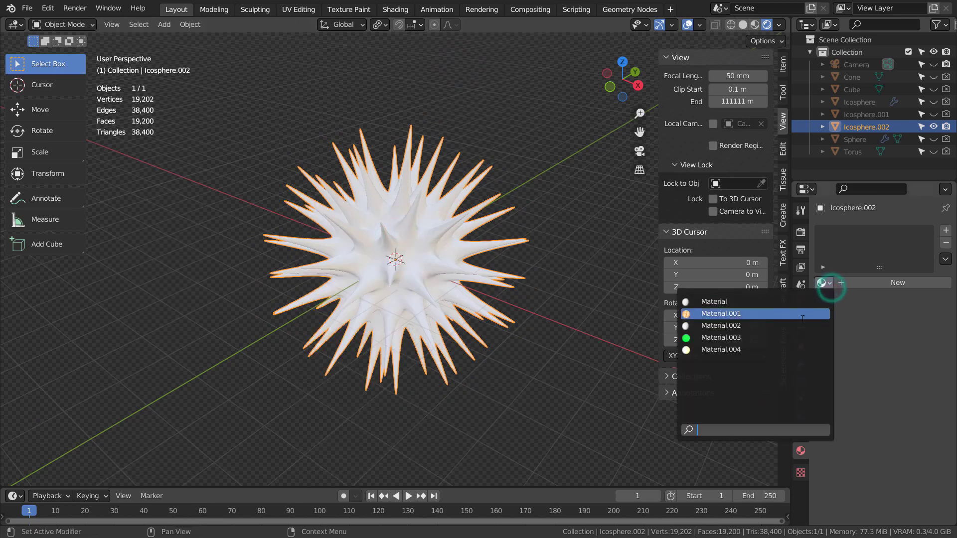
left_click(794, 338)
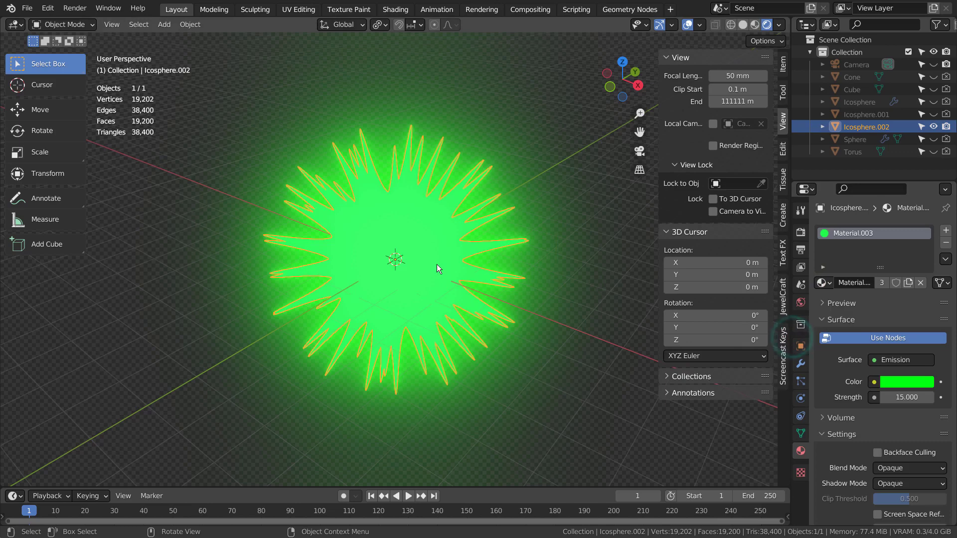
left_click(592, 274)
middle_click_drag(591, 274, 523, 289)
Duplicate the green spiky ball and rotate the copy from the top view.
left_click(403, 259)
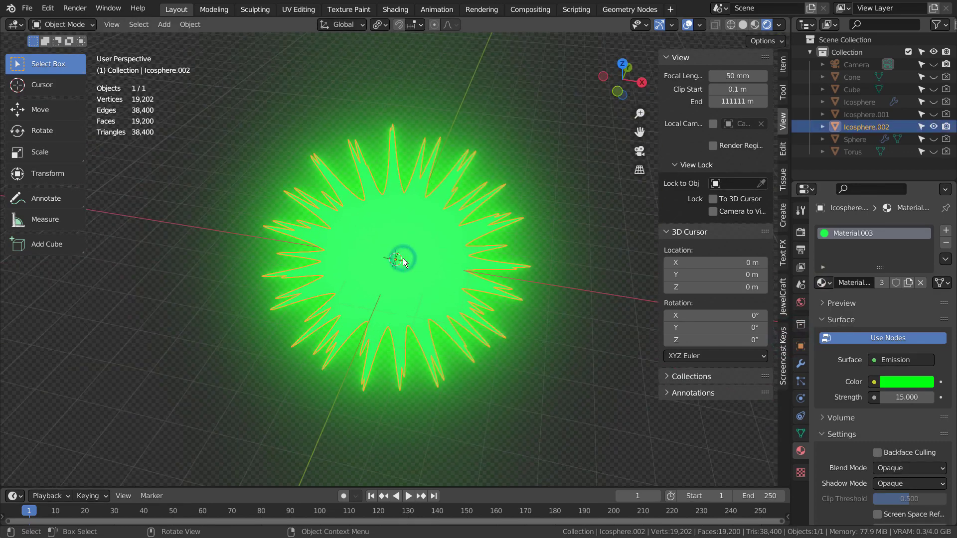
key("KP_7")
key("shift+d")
key("r")
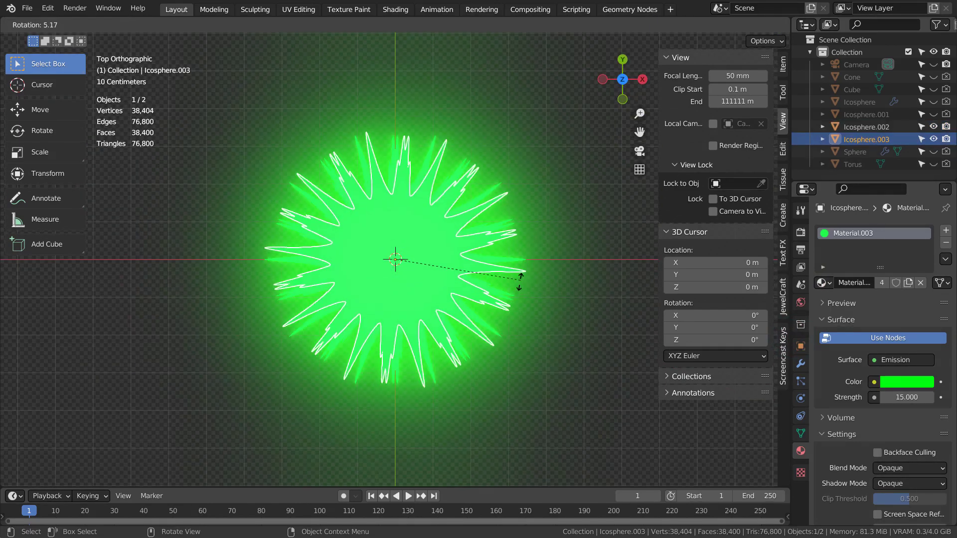
left_click(517, 288)
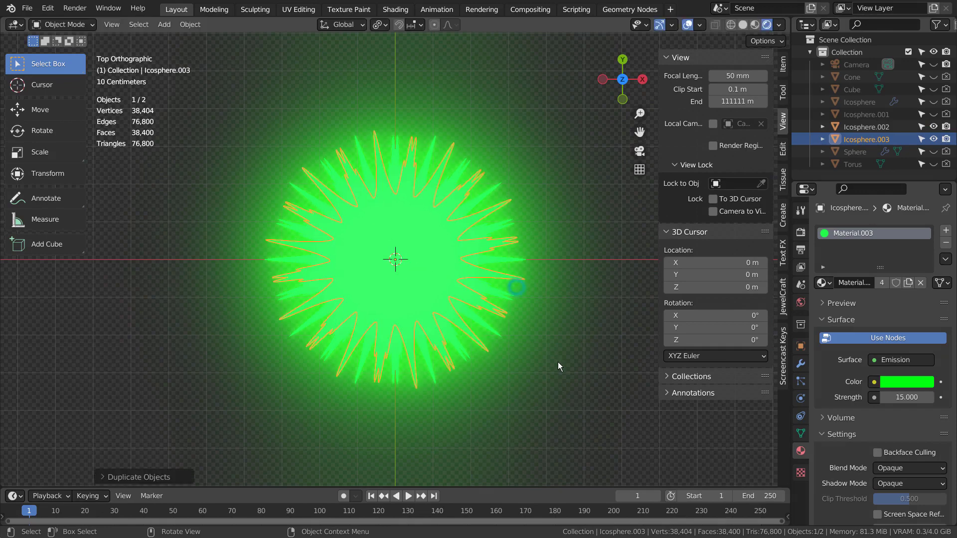
middle_click_drag(558, 362, 551, 271)
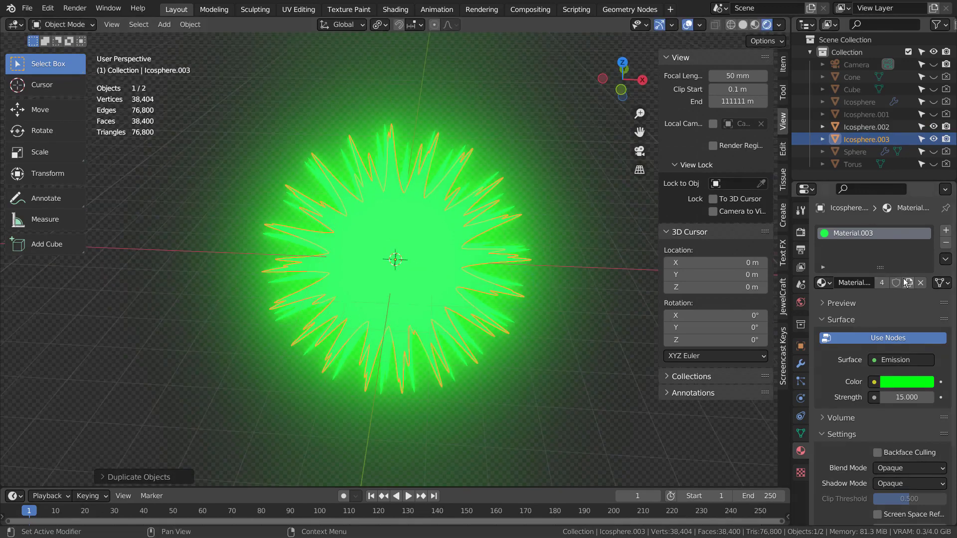
Assign the orange Material.001 to the duplicate.
left_click(824, 282)
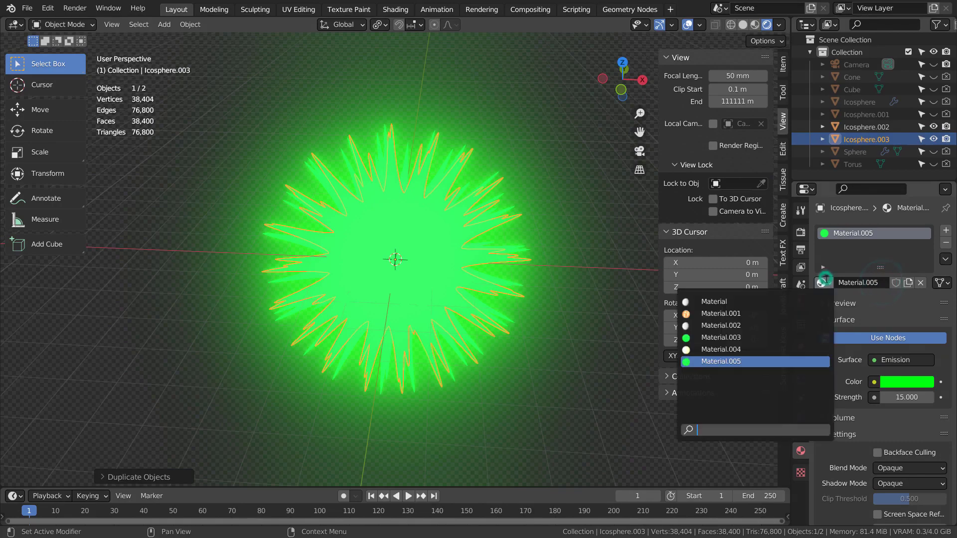
left_click(778, 310)
left_click(557, 314)
middle_click_drag(572, 330, 489, 297)
In front orthographic view, rotate the orange copy Icosphere.003 and scale it slightly.
left_click(405, 198)
key("KP_5")
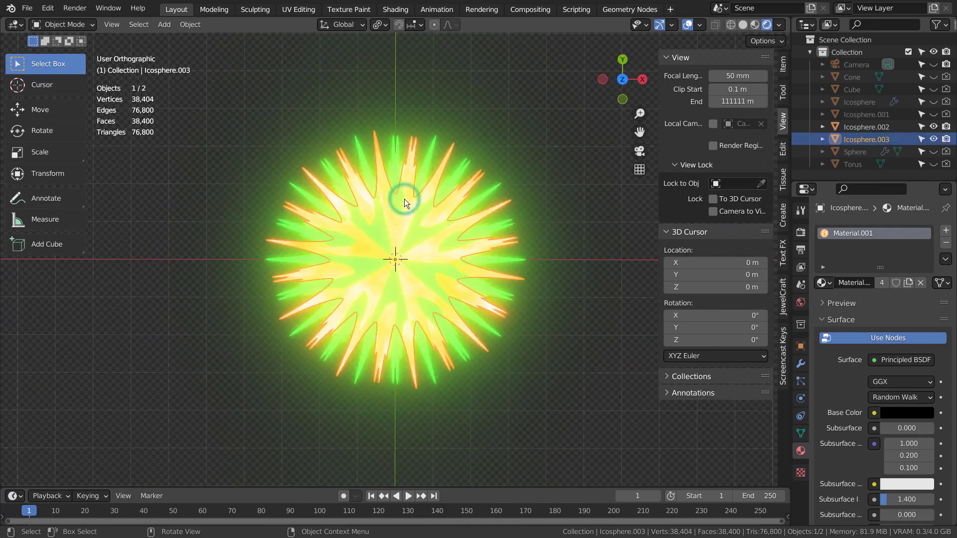
key("KP_1")
key("r")
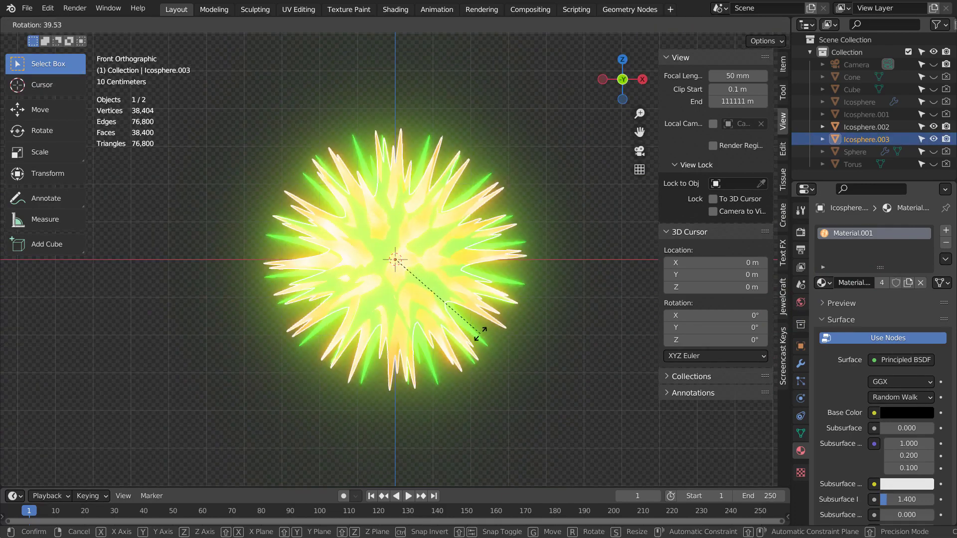
left_click(475, 343)
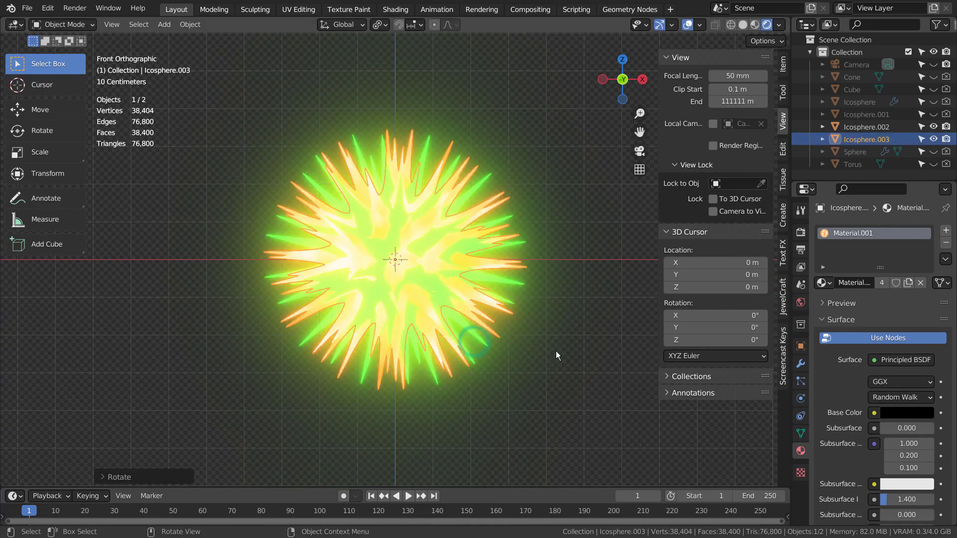
key("s")
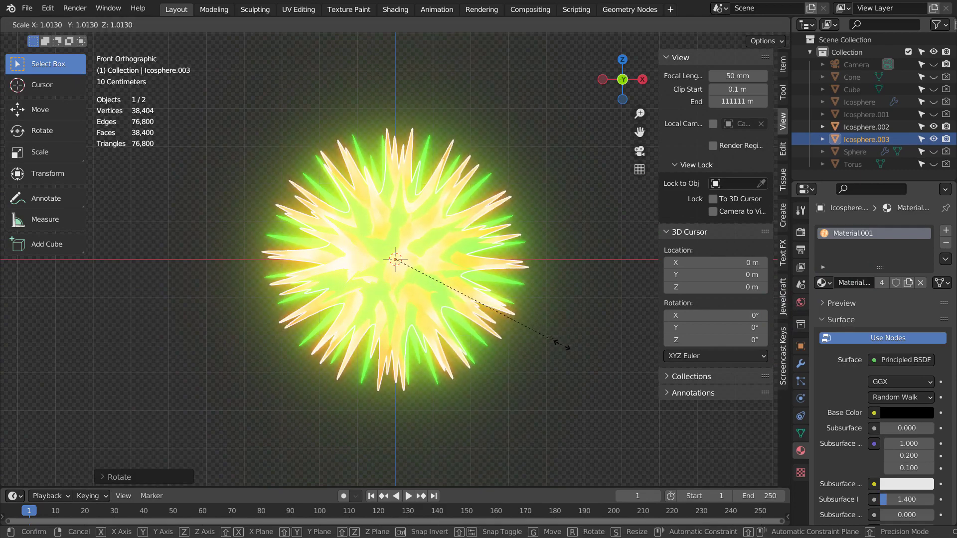
left_click(562, 344)
Box-select both spiky spheres and join them into one object with Ctrl+J.
left_click(562, 342)
middle_click_drag(594, 323, 537, 381)
key("ctrl+b")
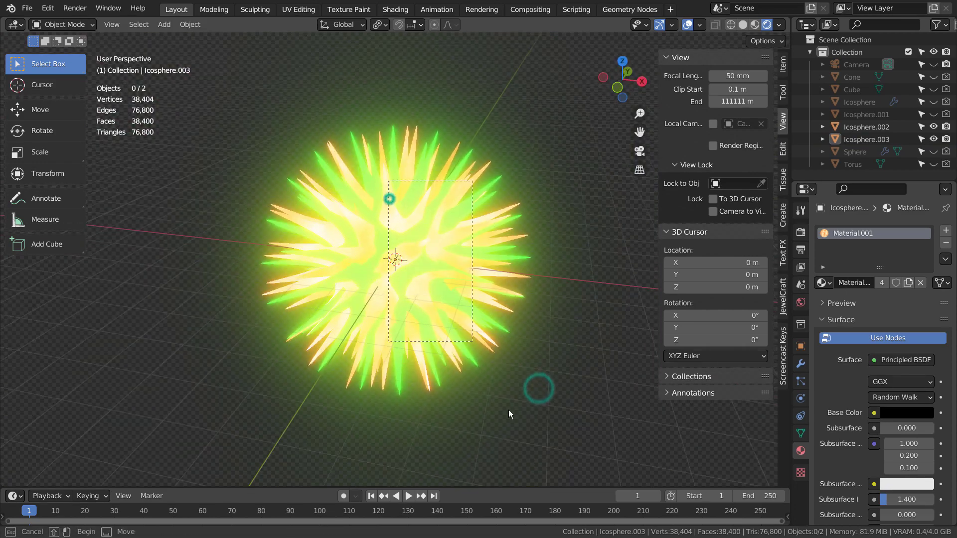
left_click_drag(509, 410, 531, 414)
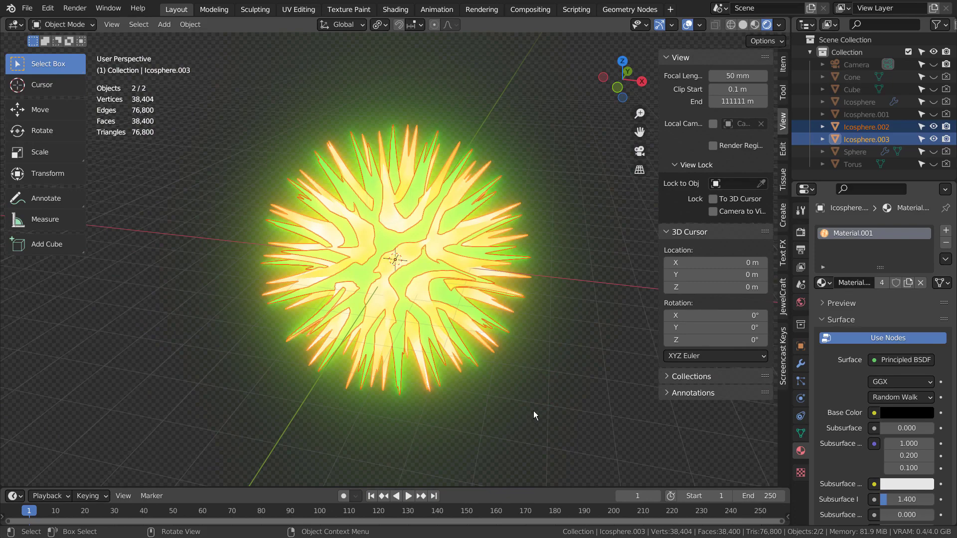
key("ctrl+j")
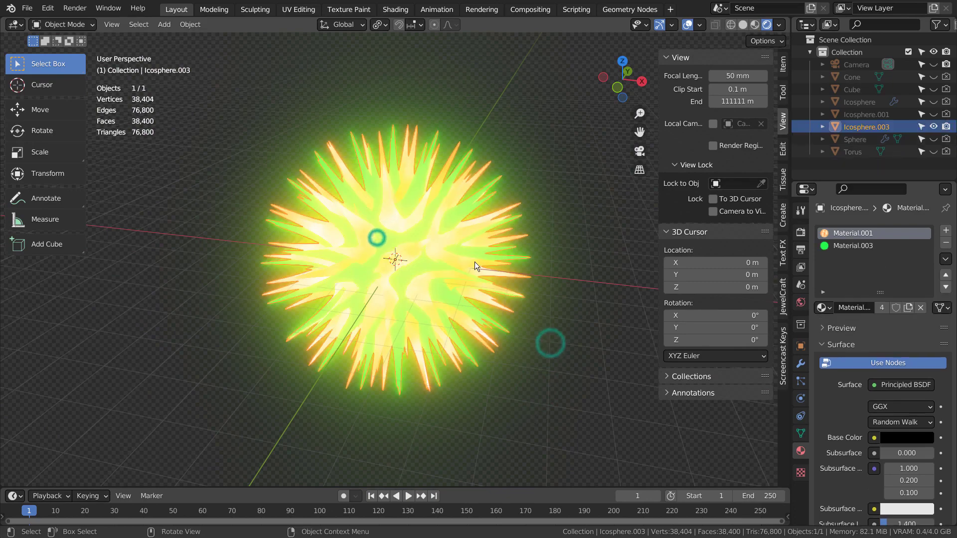
Add a Simple Deform modifier to Icosphere.003 in Modifier Properties.
left_click(801, 364)
left_click(803, 379)
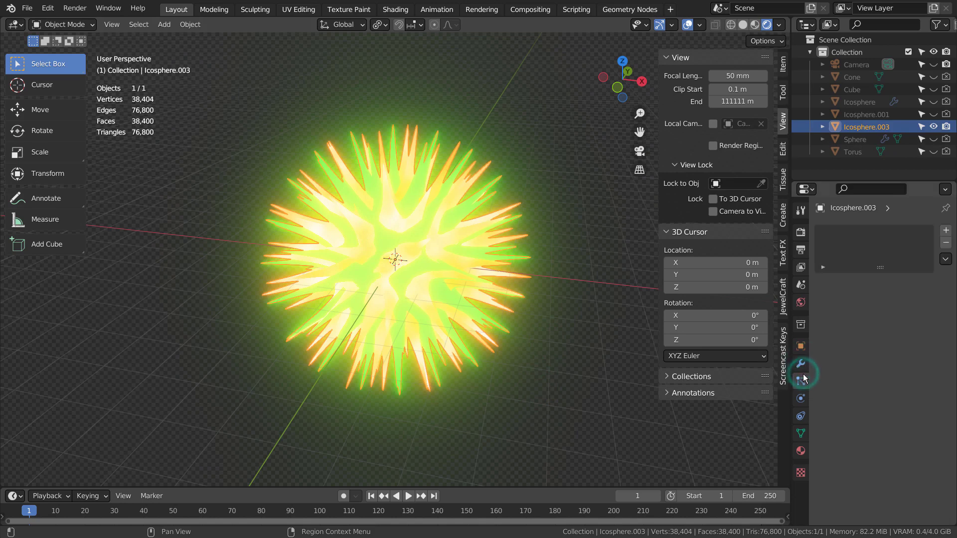
left_click(803, 367)
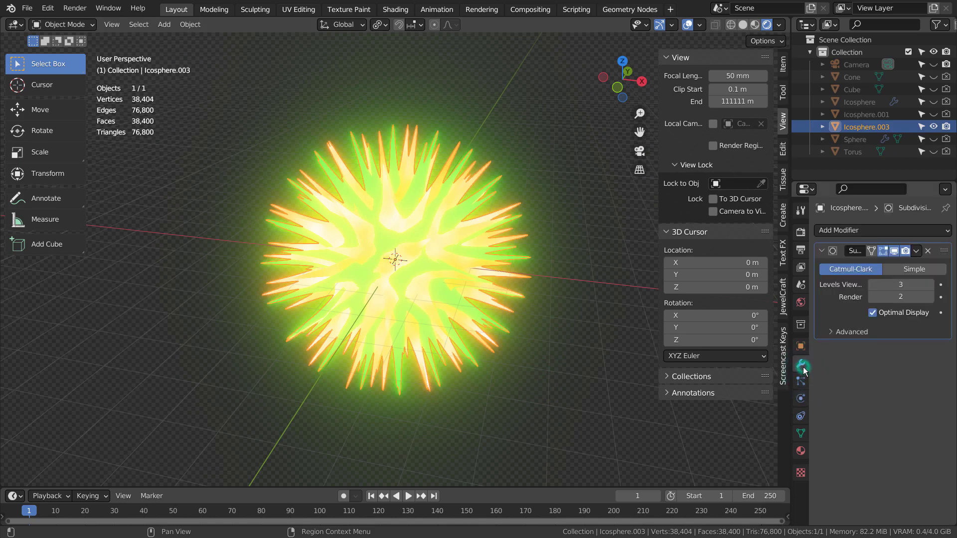
left_click(886, 230)
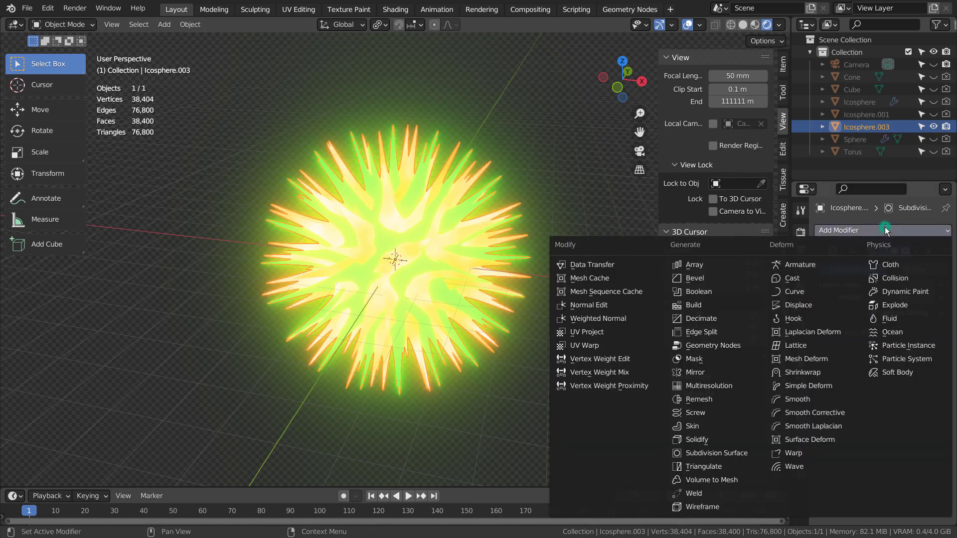
left_click(812, 385)
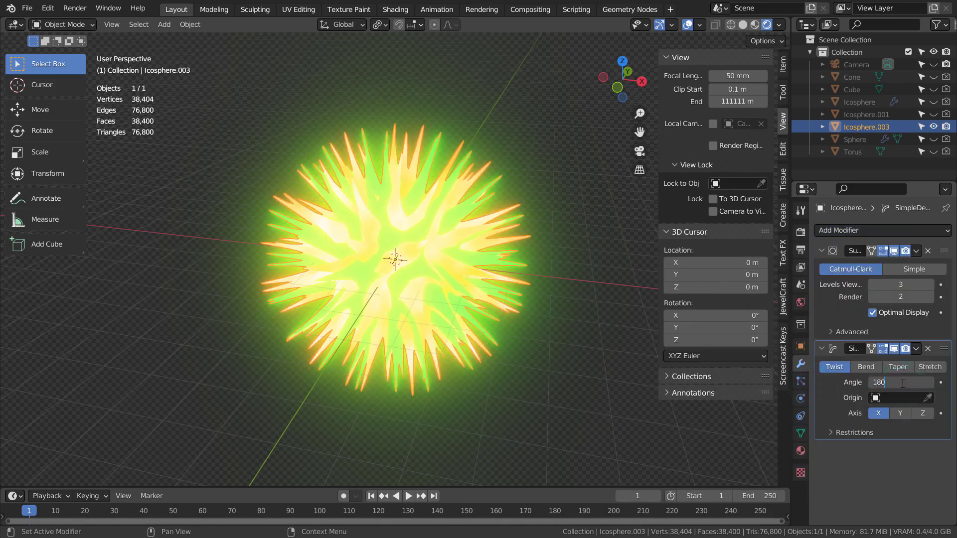
Set the Simple Deform twist angle to 180° around the Y axis.
key("Return")
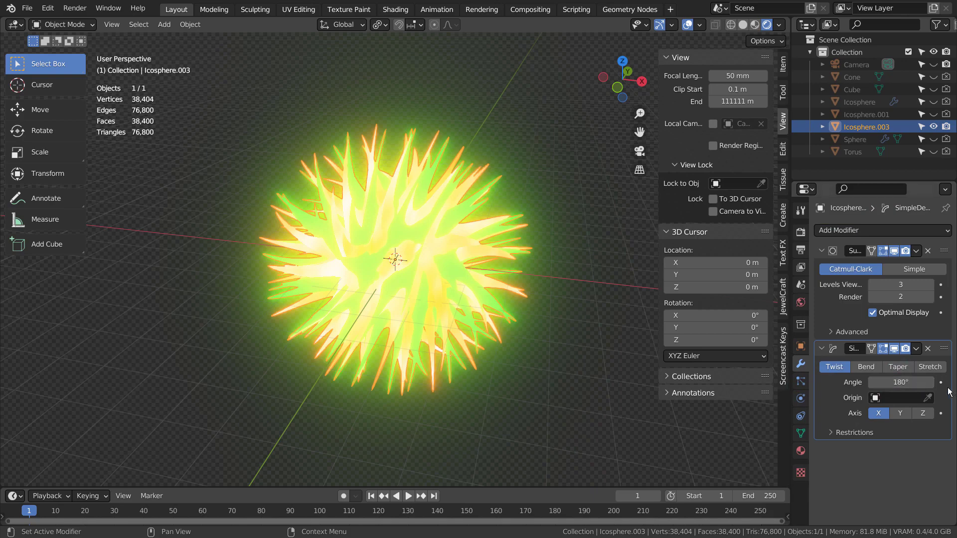
left_click(904, 414)
left_click(923, 414)
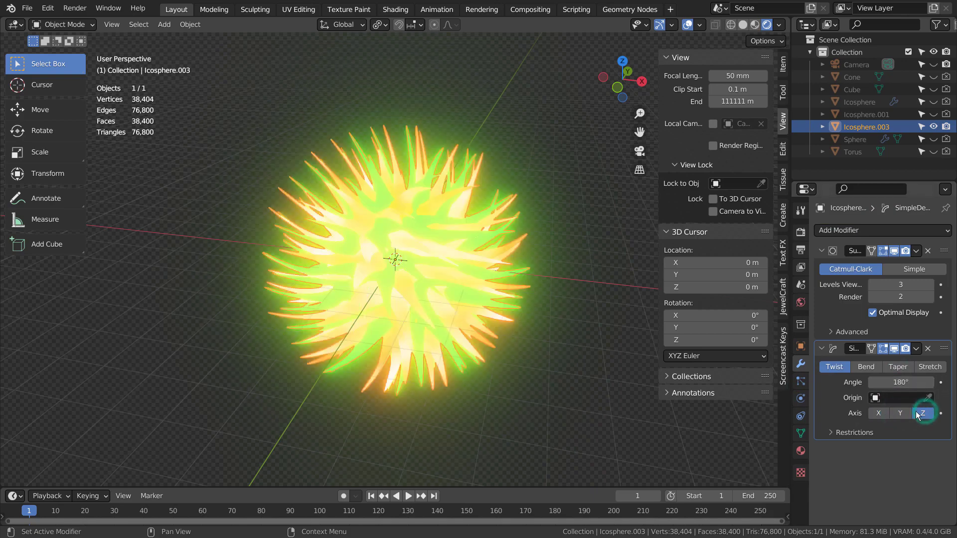
left_click(888, 414)
left_click(903, 414)
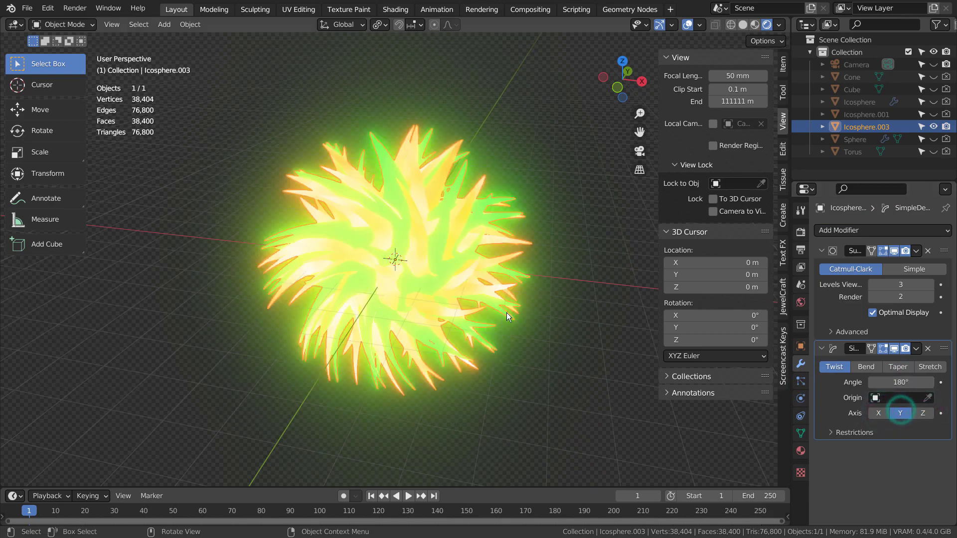
left_click(503, 366)
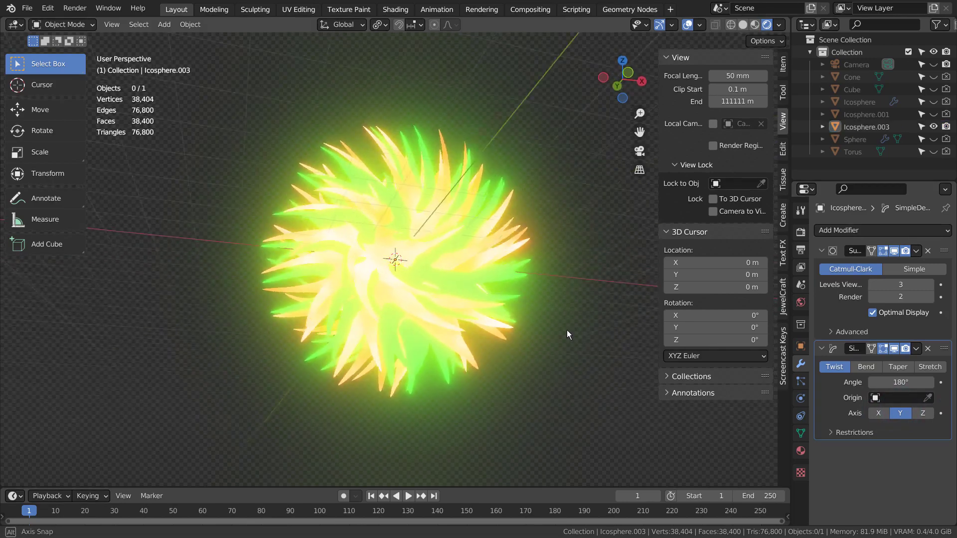